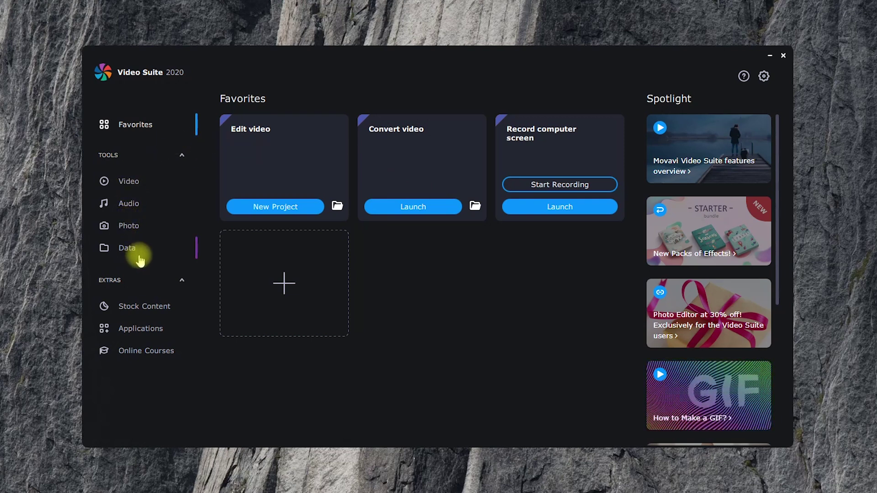
Browse the Video, Audio, Photo and Data tool lists in the sidebar.
left_click(136, 185)
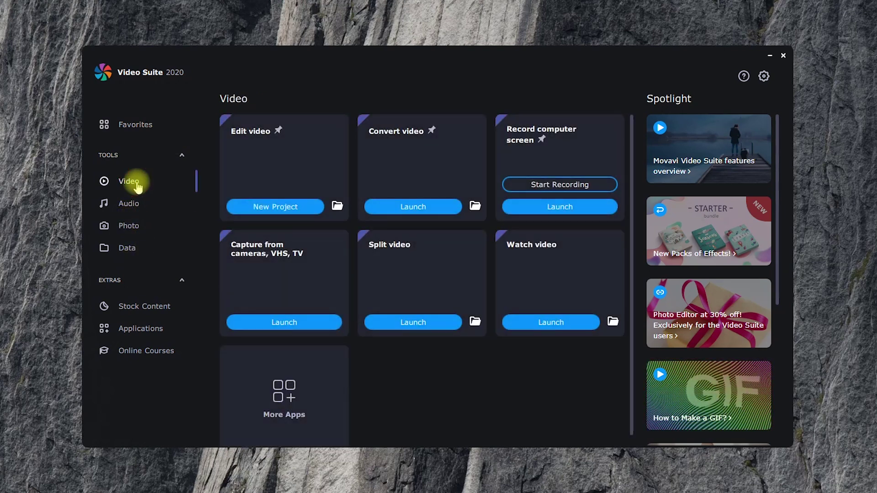
left_click(126, 205)
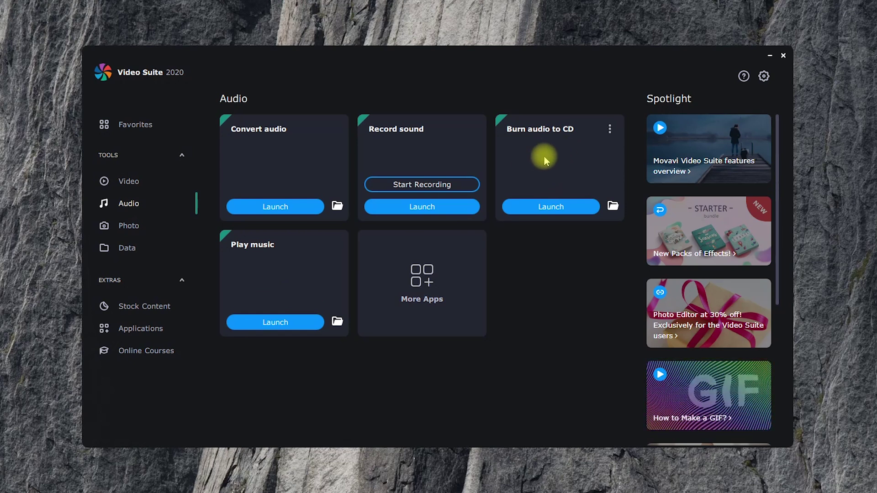
left_click(125, 228)
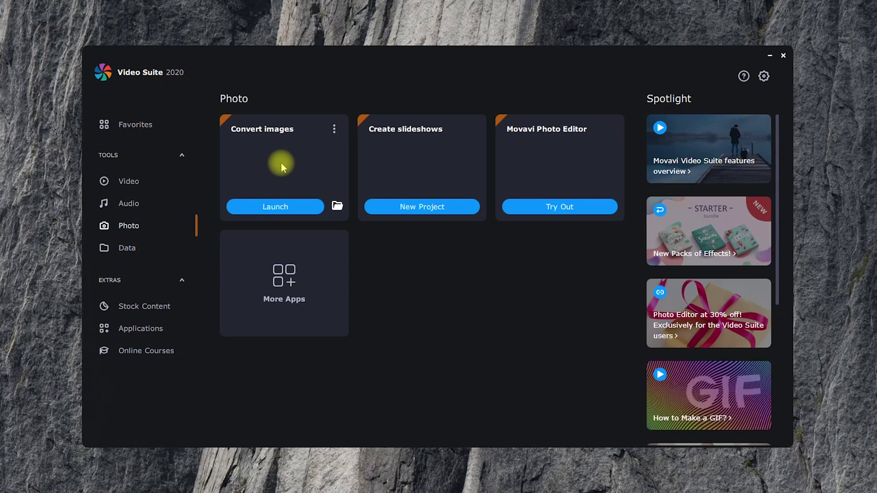
left_click(122, 248)
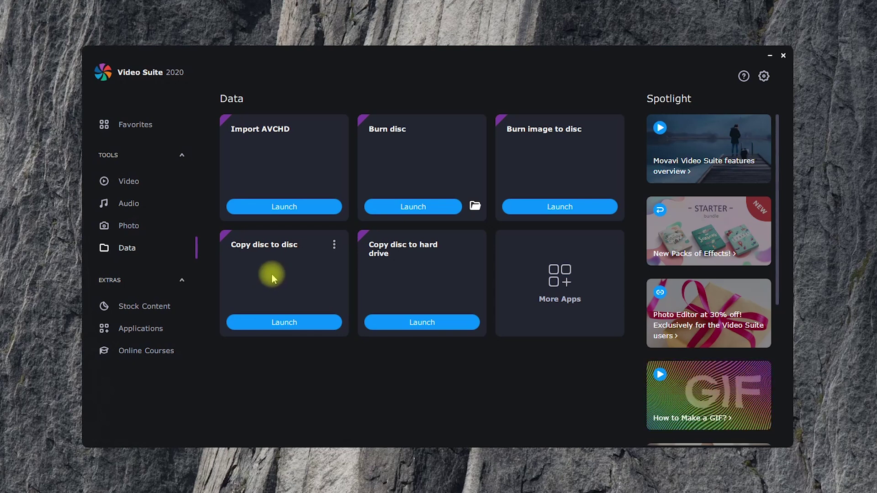
Add Burn image to disc to Favorites and view the Favorites page.
left_click(609, 131)
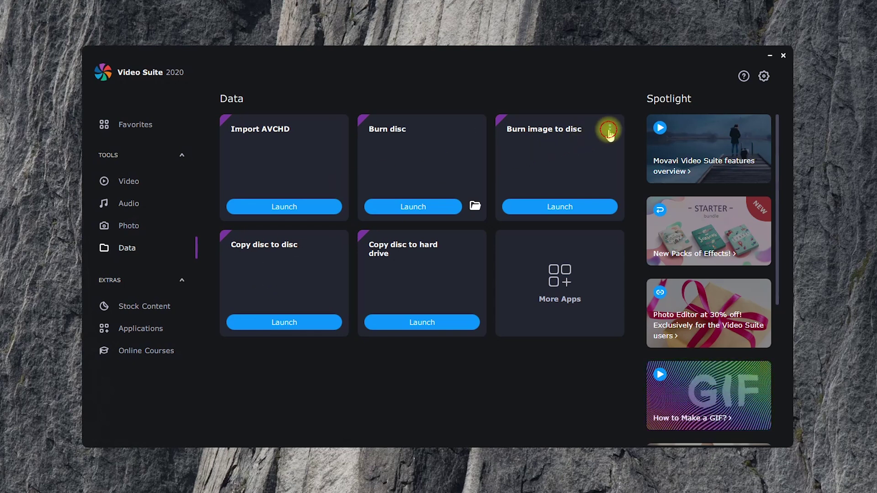
left_click(627, 144)
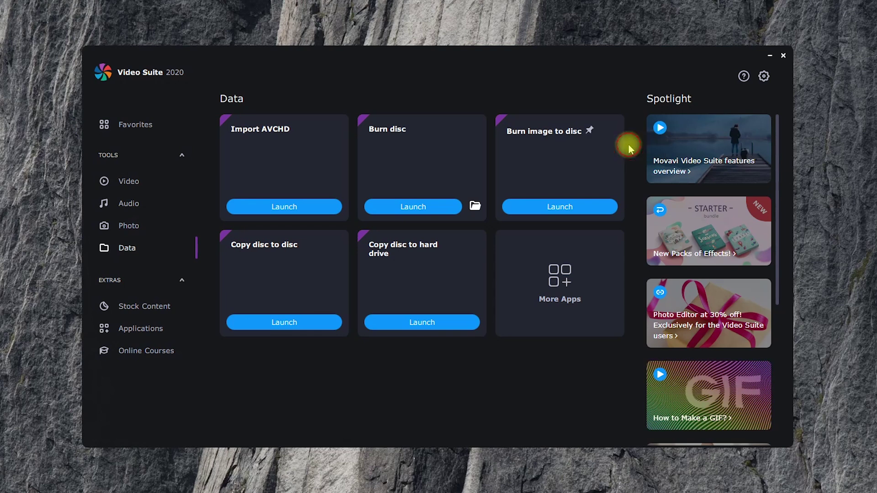
left_click(137, 130)
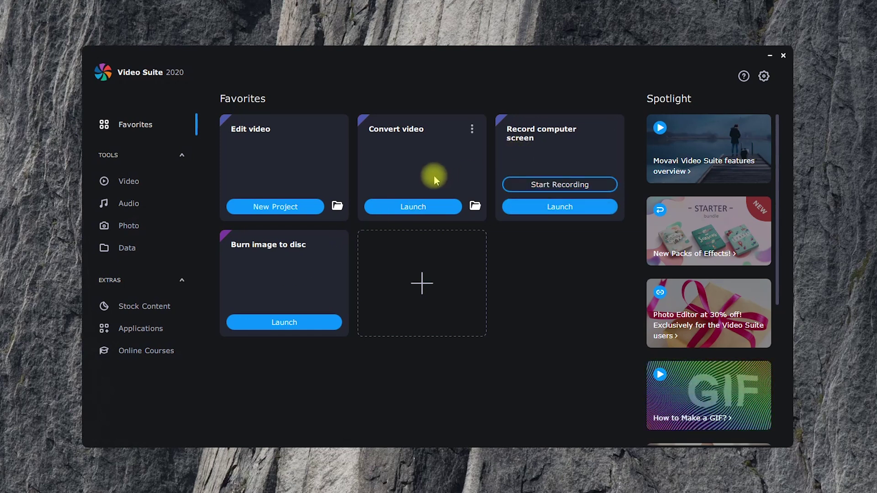
Cancel the Convert video file picker, then open all six my videos 3 clips in Edit video.
left_click(467, 207)
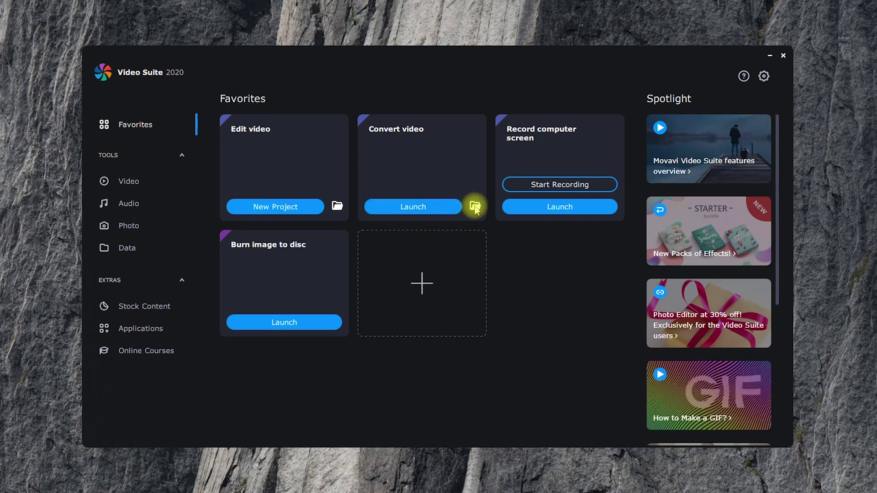
left_click(577, 327)
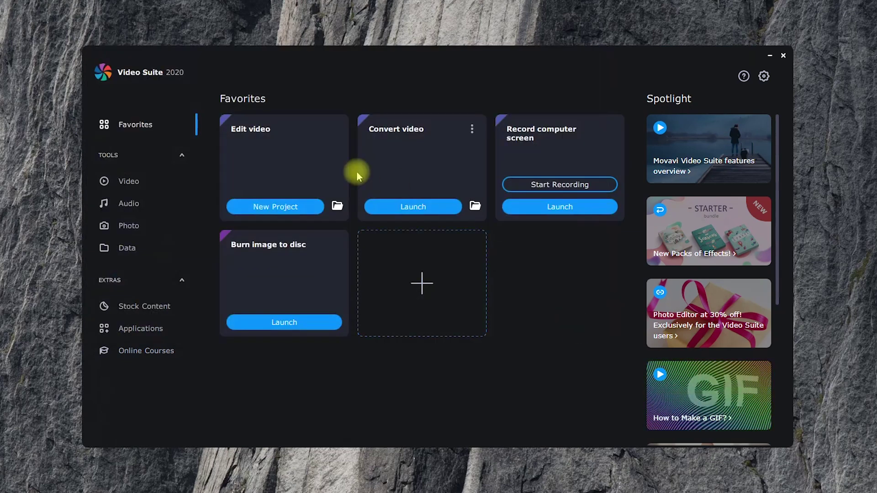
left_click(337, 207)
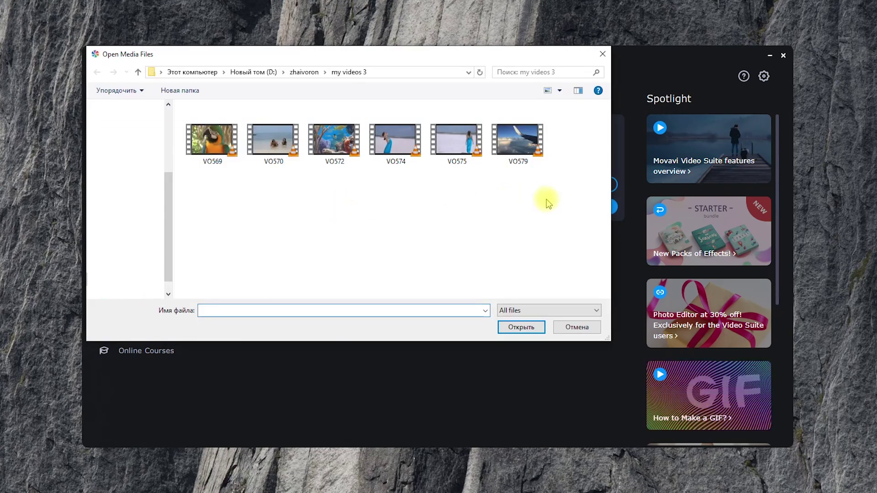
left_click_drag(571, 196, 185, 132)
left_click(521, 327)
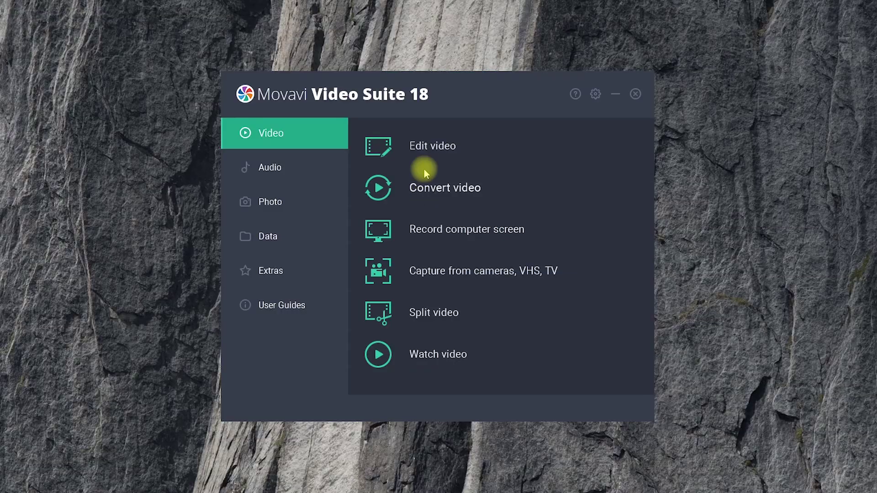
Browse the Suite 18 launcher's Audio, Photo and Data tool sections.
left_click(293, 177)
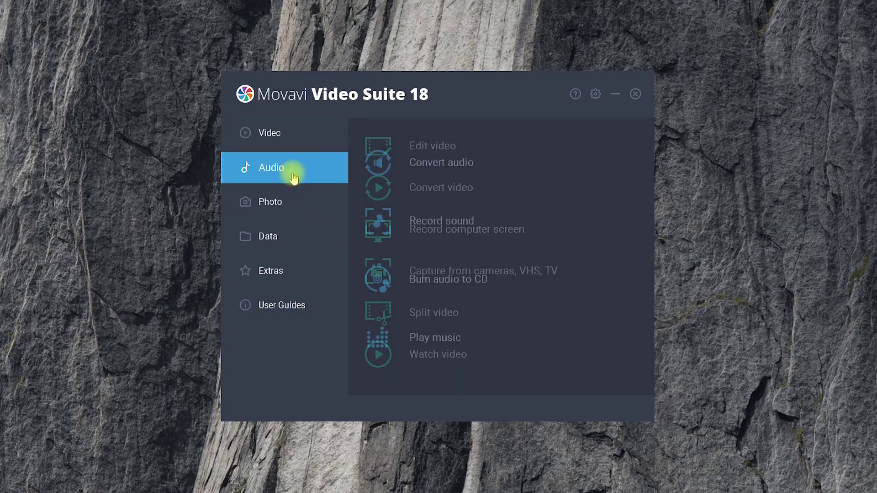
left_click(297, 205)
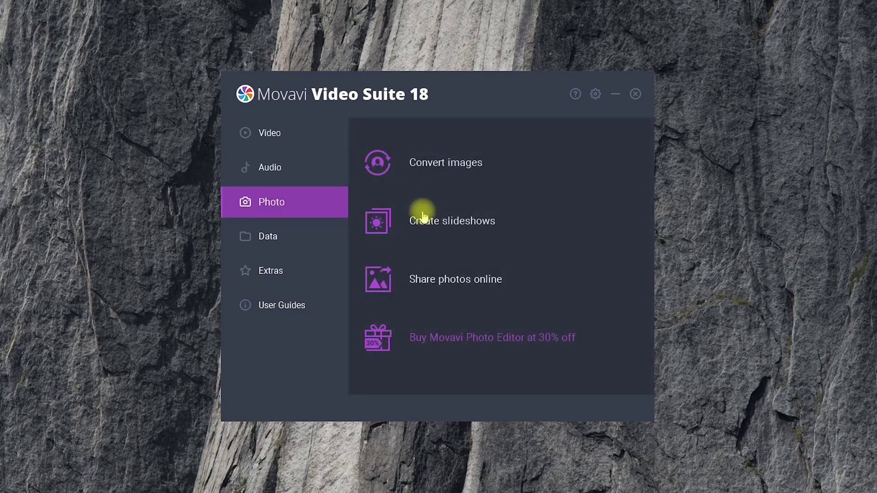
left_click(270, 236)
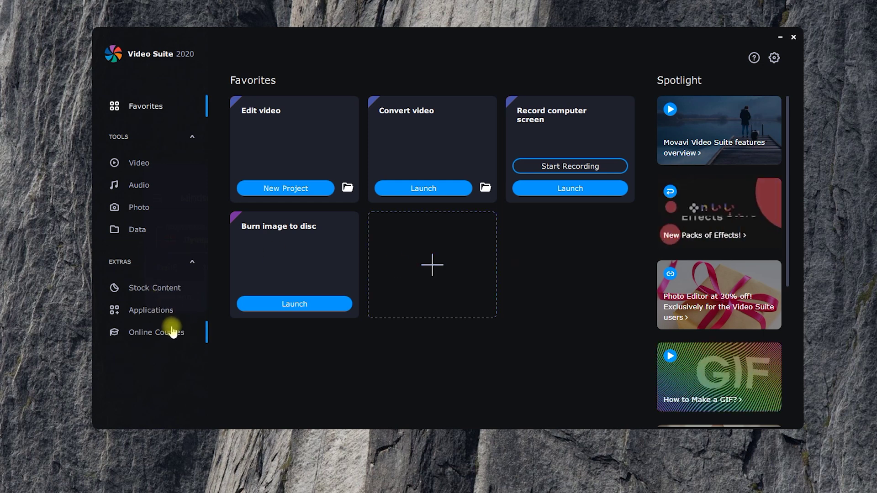
Browse Stock Content's Effects, Video, Audio and Images collections, then view the Applications catalogue.
left_click(160, 288)
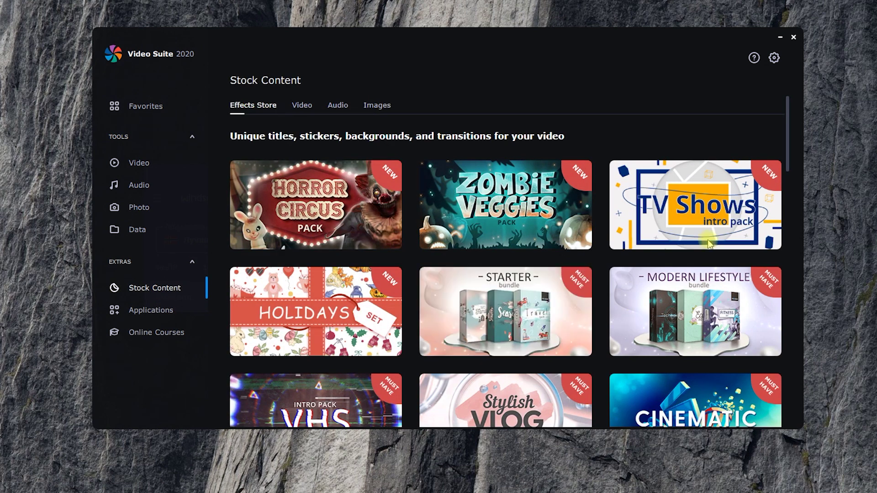
left_click_drag(786, 121, 769, 300)
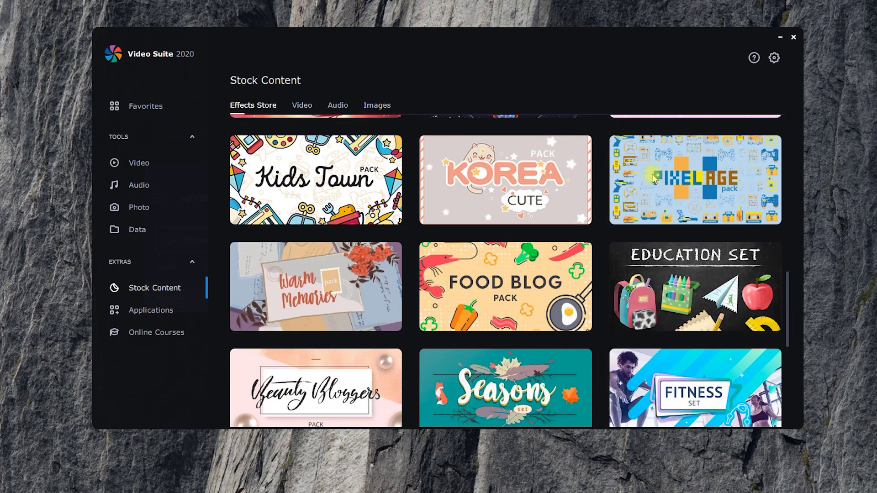
left_click(302, 105)
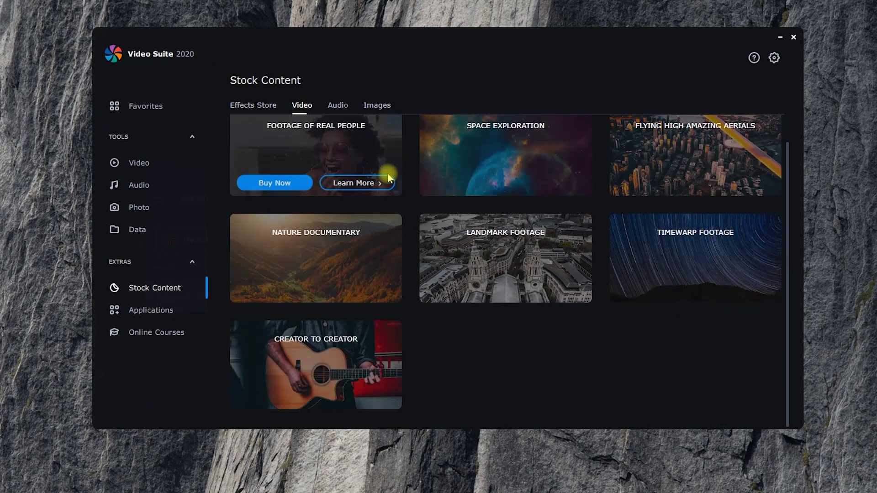
left_click(339, 106)
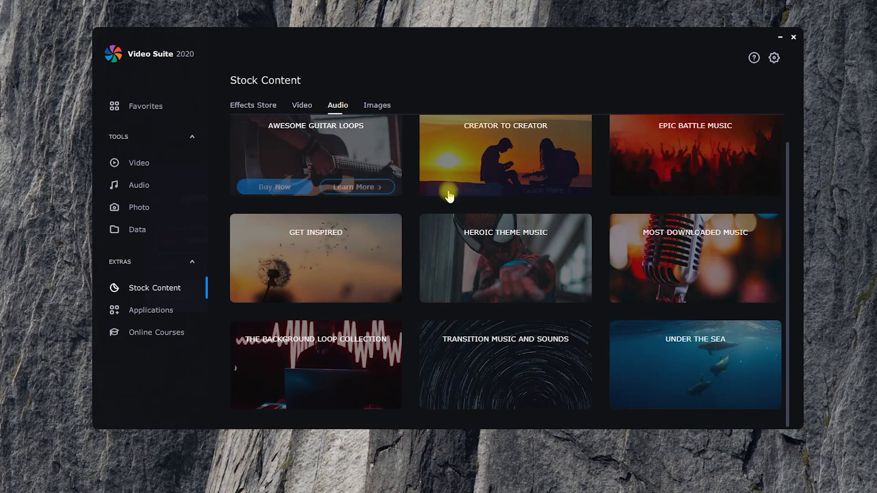
left_click(377, 105)
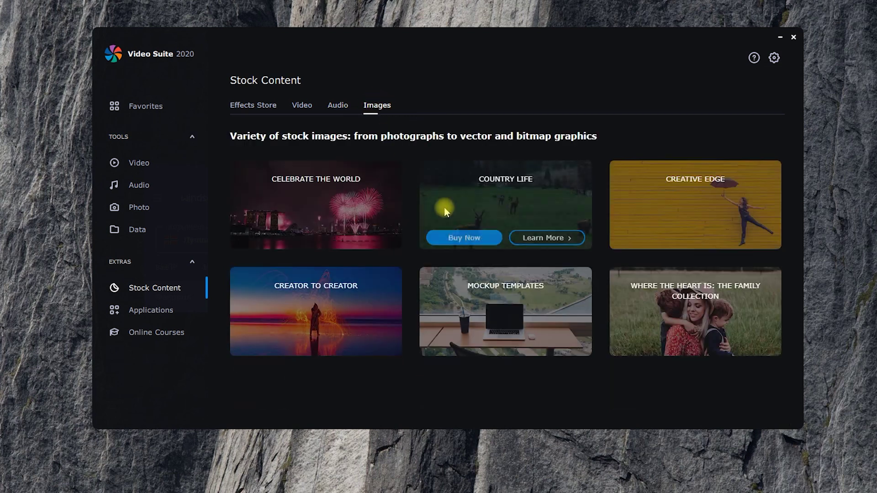
left_click(150, 305)
mouse_move(289, 186)
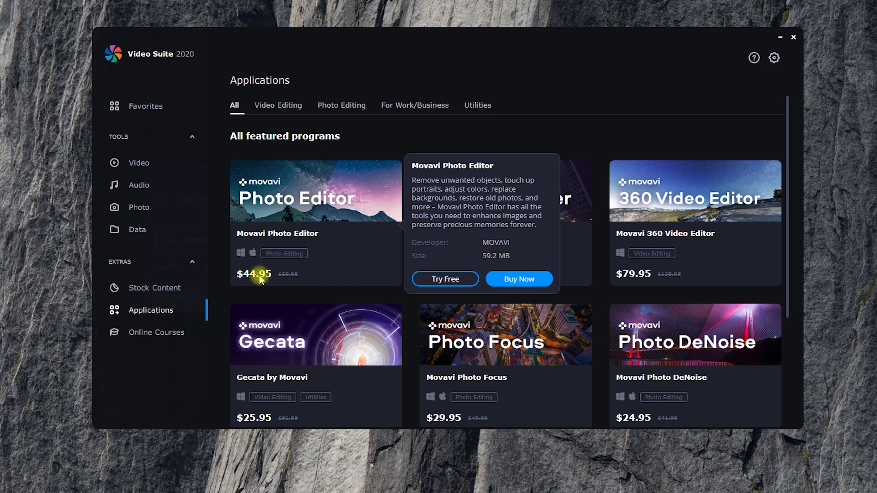
Scroll the Applications page, then scroll through the free and paid Online Courses list.
mouse_move(343, 341)
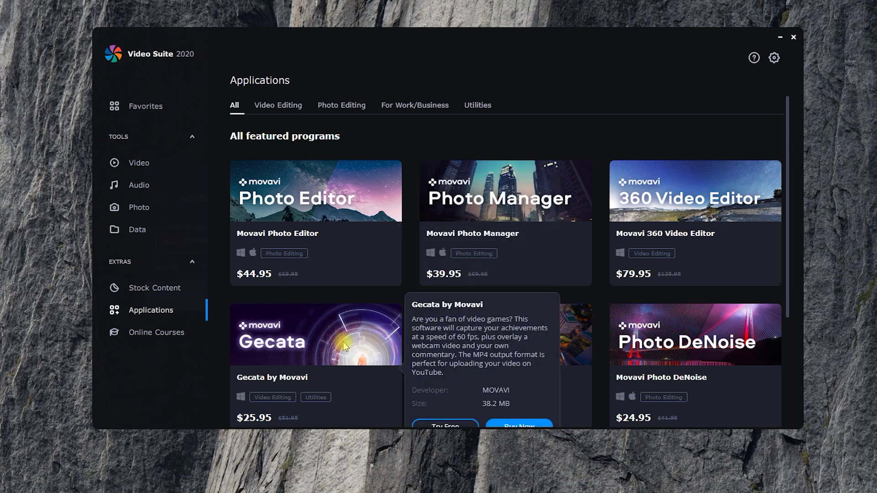
scroll(357, 325, "down", 3)
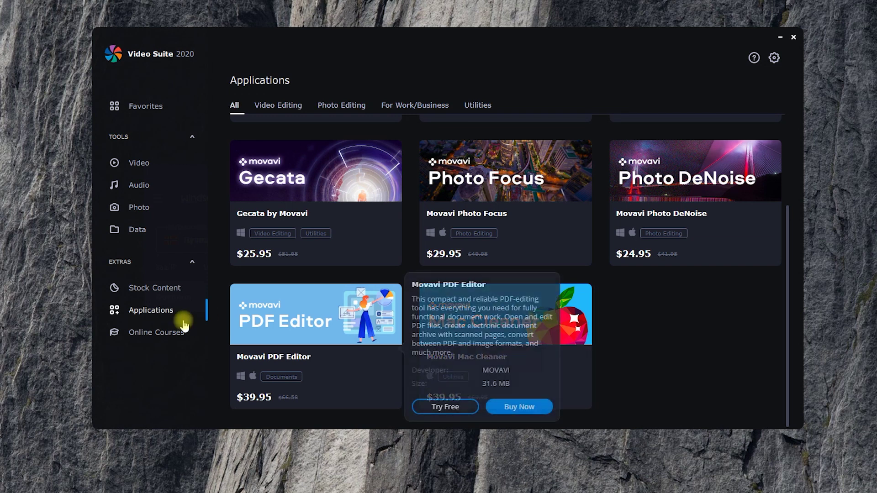
left_click(141, 333)
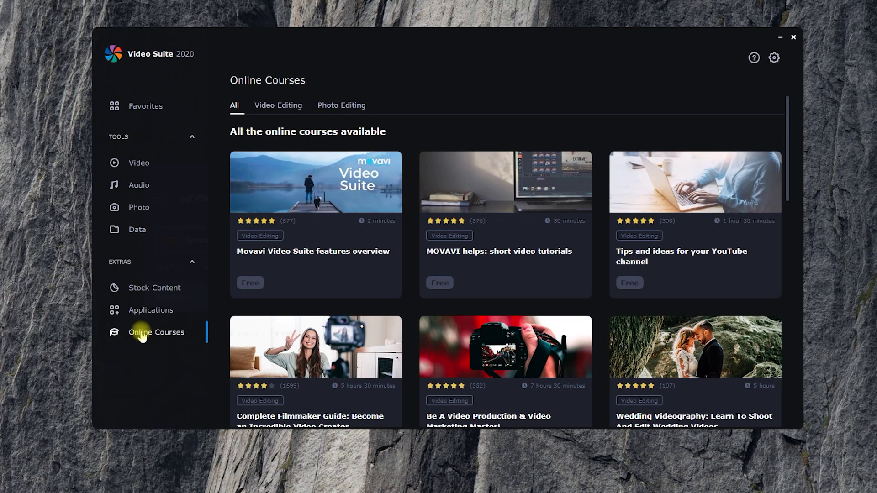
mouse_move(315, 254)
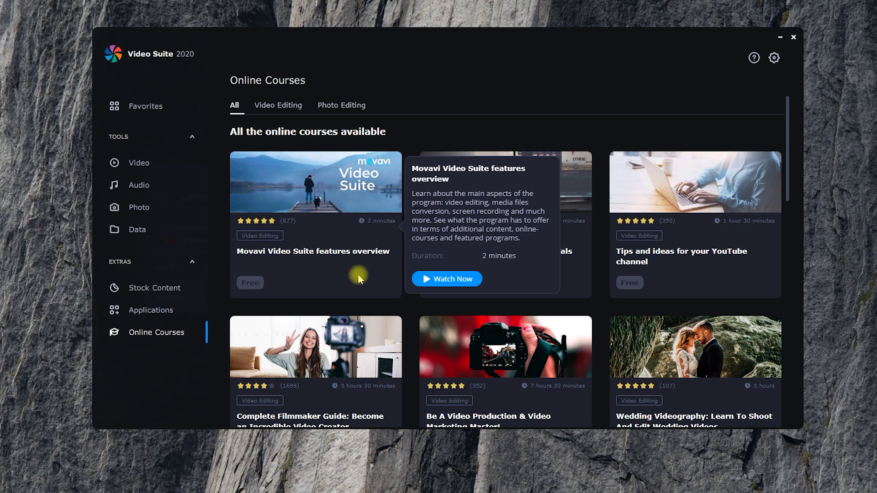
scroll(754, 180, "down", 3)
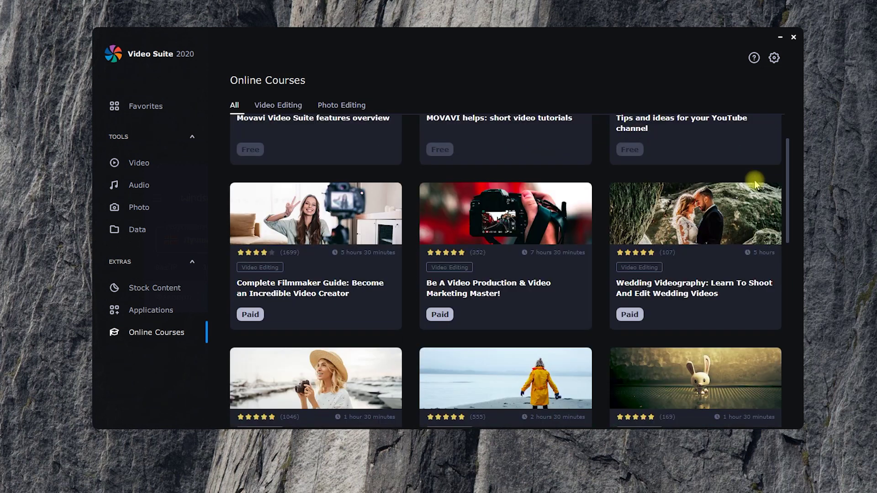
mouse_move(625, 276)
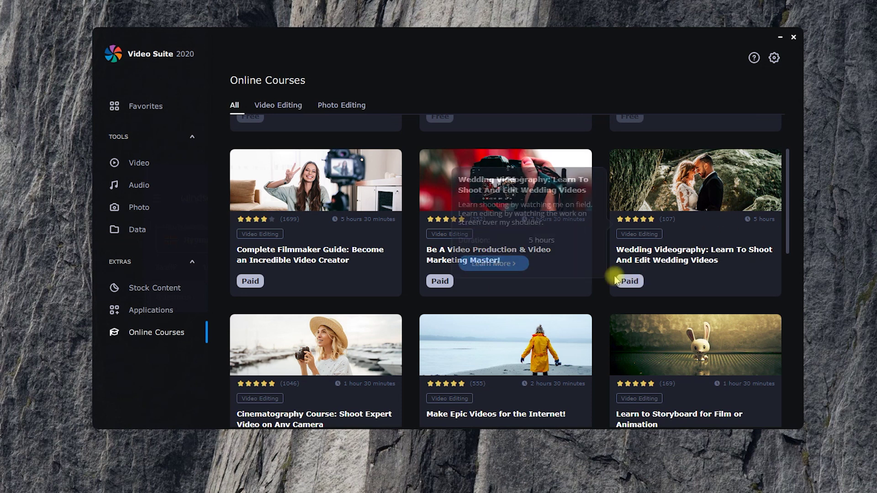
scroll(614, 270, "down", 4)
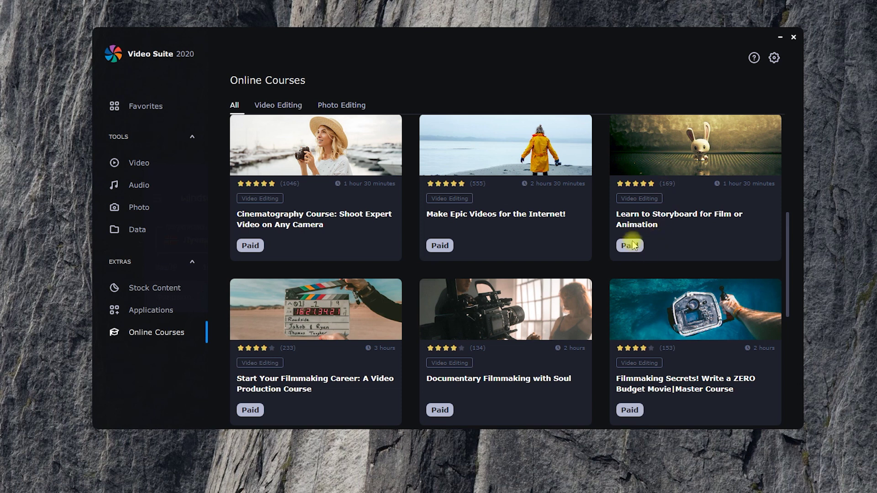
scroll(702, 243, "down", 7)
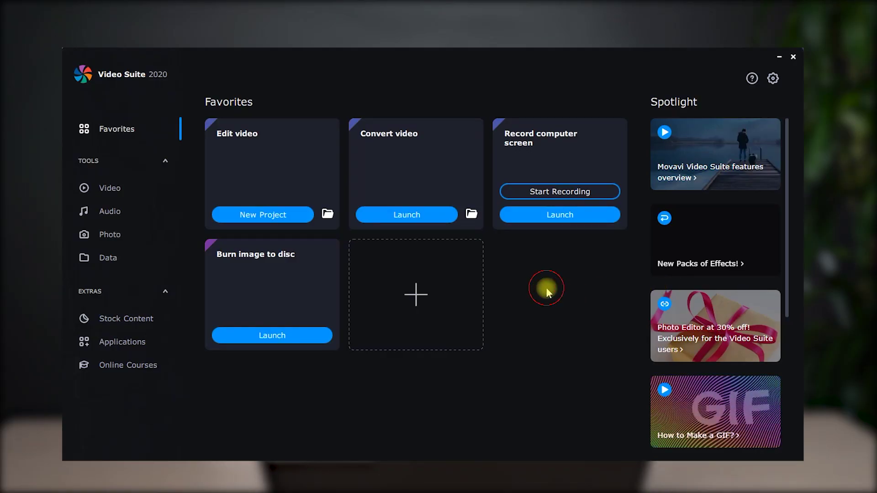
Open all six my videos 3 clips in a new editing project.
left_click(327, 213)
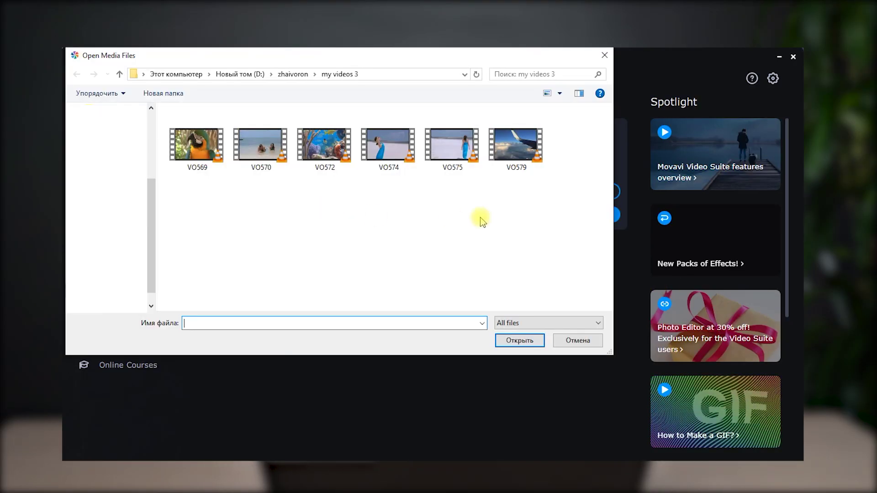
left_click_drag(528, 199, 182, 115)
left_click(516, 347)
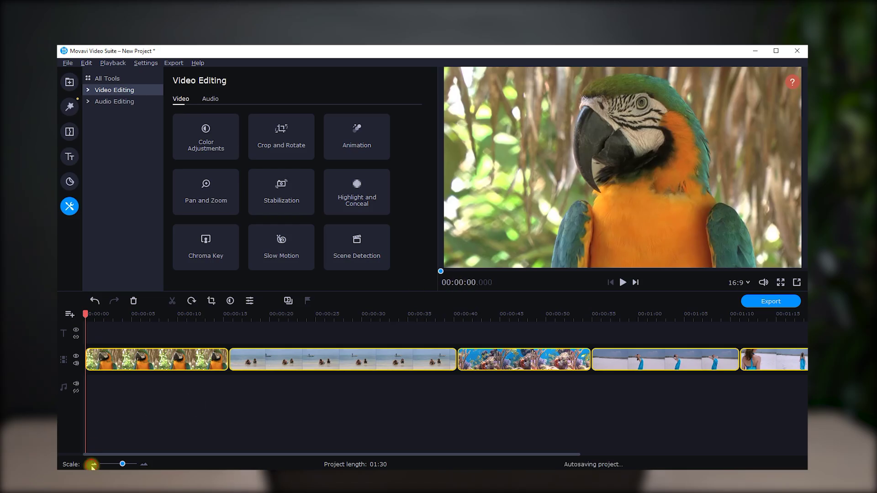
Zoom the timeline out and split the second clip at 00:00:26.
left_click(93, 464)
left_click(167, 314)
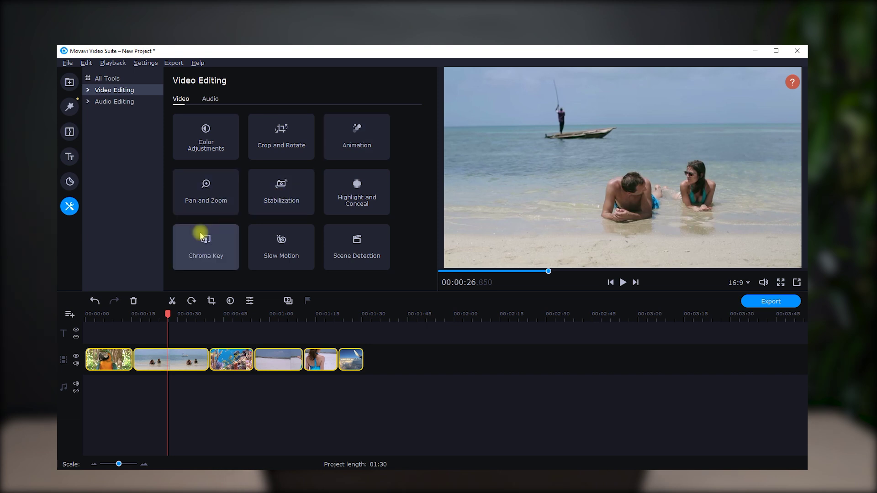
left_click(210, 99)
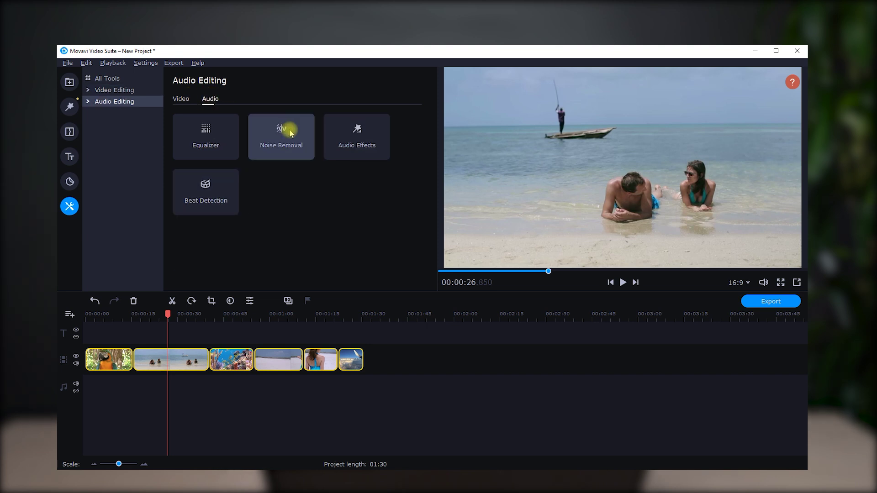
left_click(172, 300)
Browse Filters, Transitions and Stickers, then add a new video track.
left_click(69, 106)
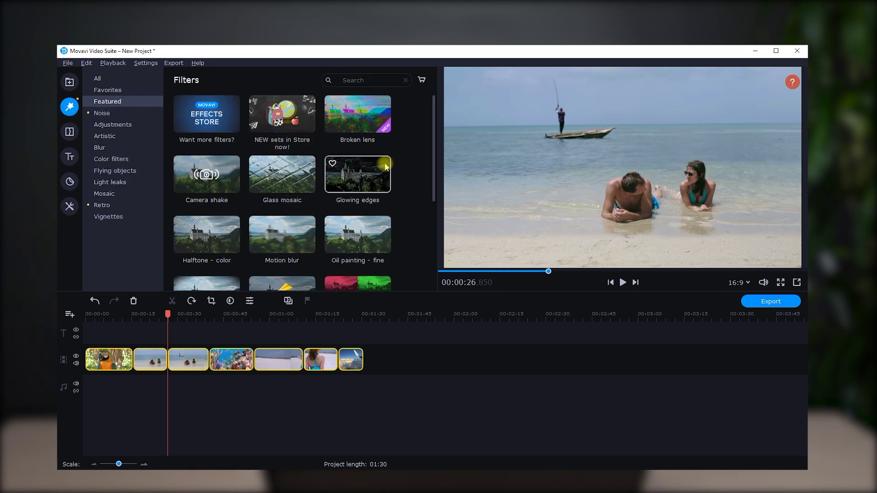
scroll(211, 156, "down", 3)
left_click(69, 132)
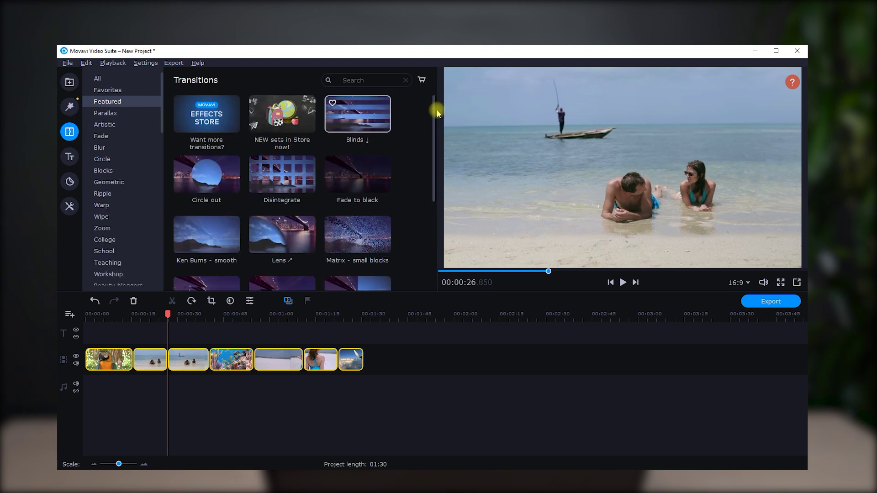
left_click_drag(434, 110, 433, 127)
left_click(69, 181)
left_click(70, 314)
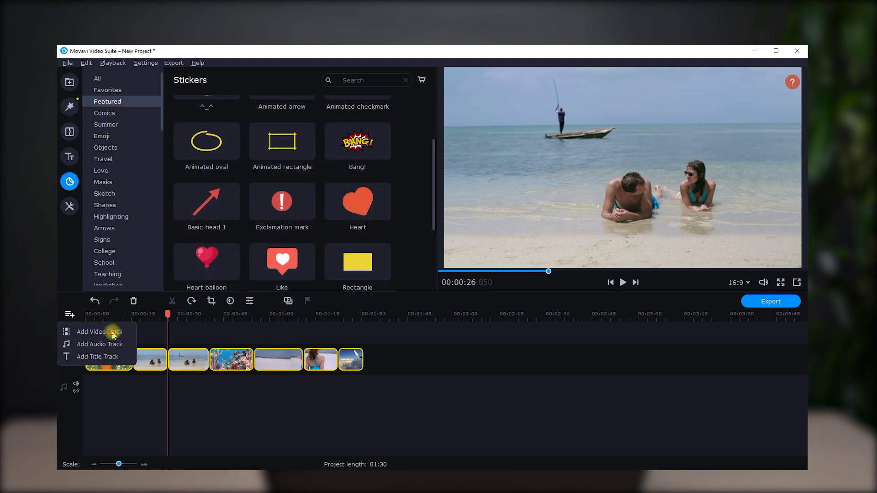
left_click(113, 335)
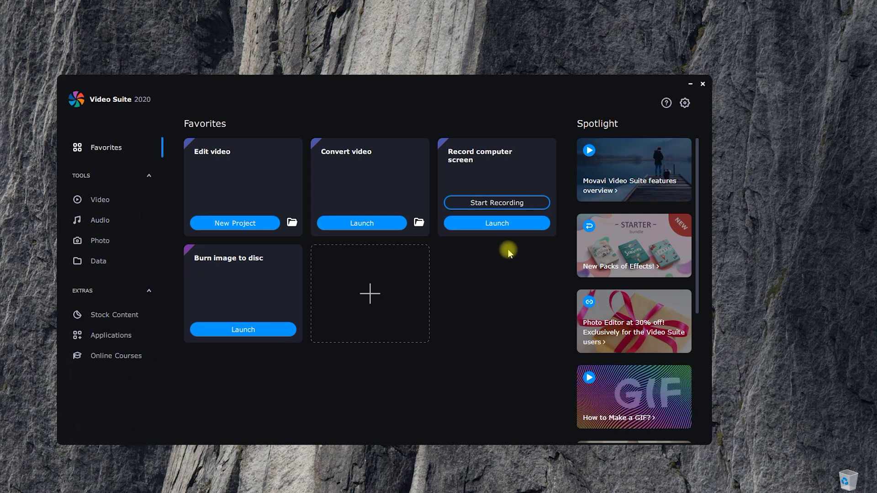
Launch the screen recorder and dock its widget back on the right edge.
left_click(517, 224)
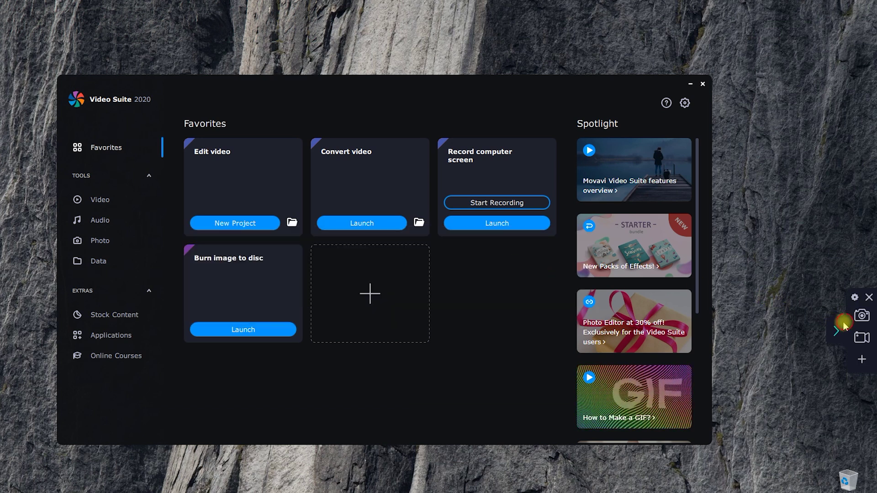
left_click_drag(843, 325, 618, 3)
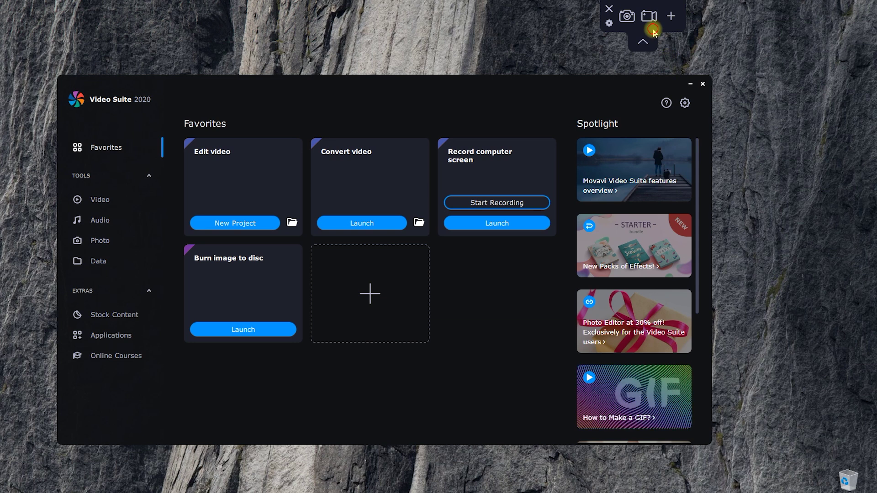
left_click_drag(653, 31, 870, 316)
left_click(837, 327)
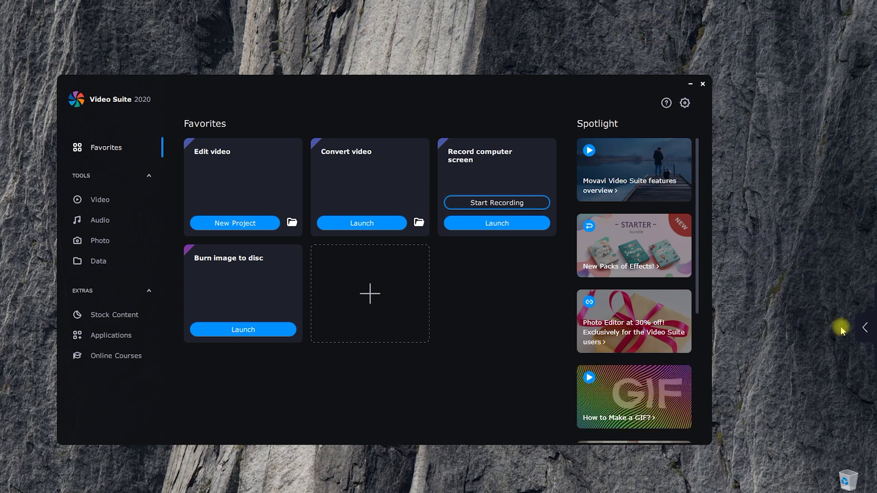
left_click(870, 327)
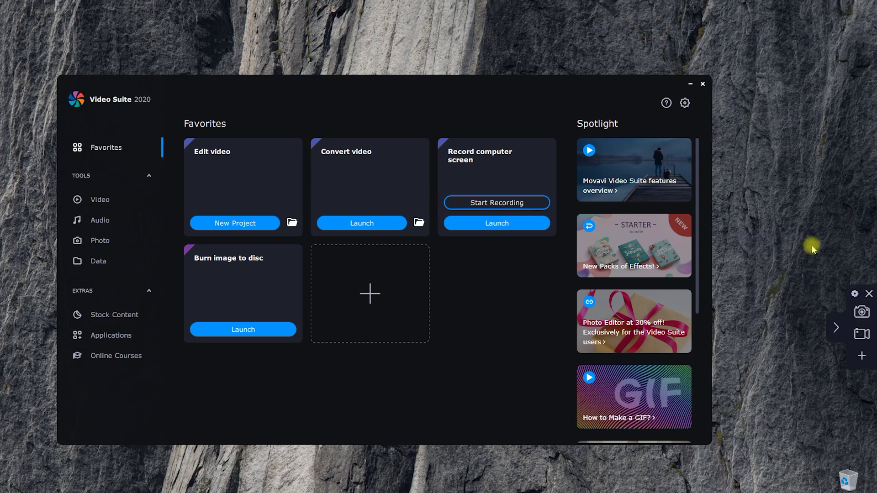
Screenshot the launcher, mark the logo with a red box and arrow, and copy it.
left_click(865, 313)
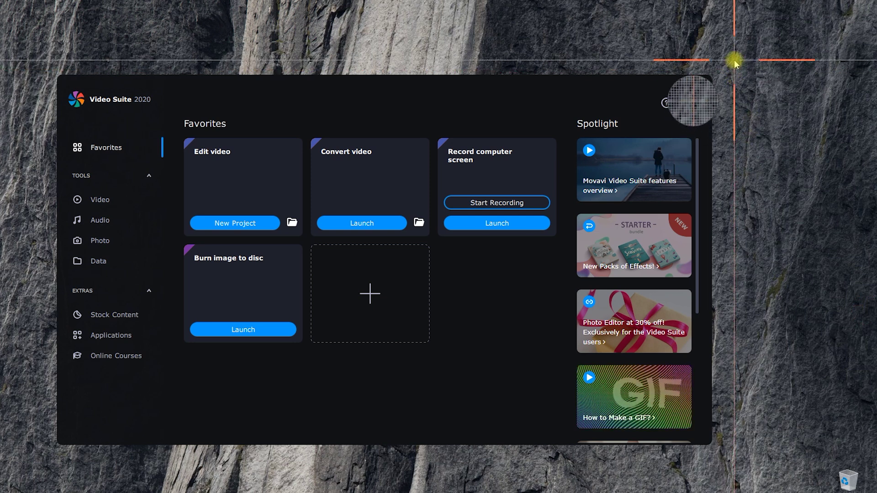
mouse_move(735, 59)
left_mouse_down()
mouse_move(353, 405)
mouse_move(47, 463)
mouse_move(29, 456)
mouse_move(26, 472)
left_mouse_up()
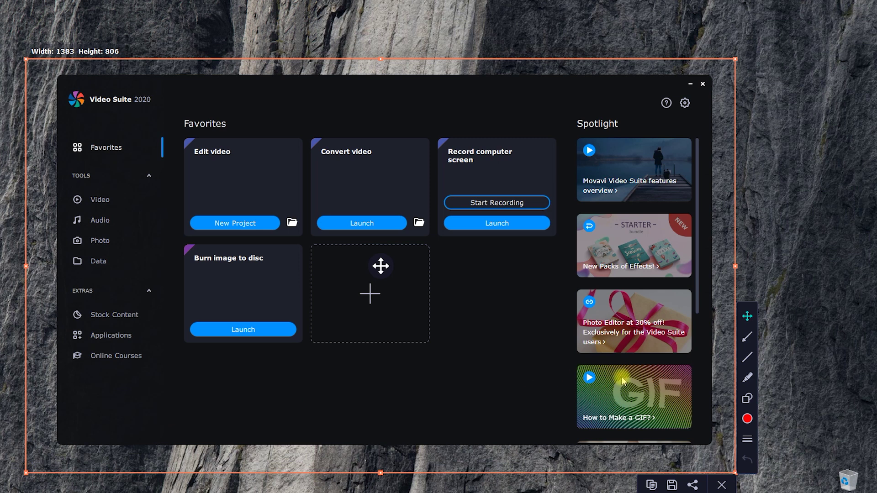
left_click(746, 398)
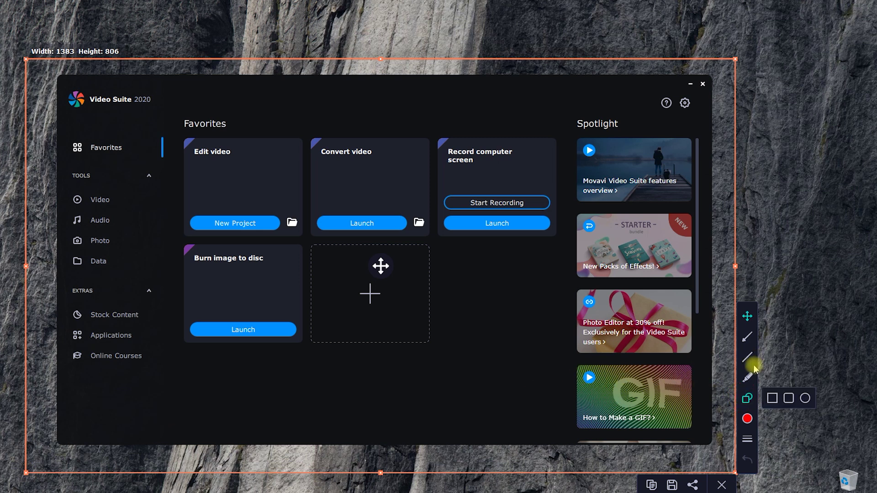
left_click(772, 399)
left_click_drag(53, 85, 166, 118)
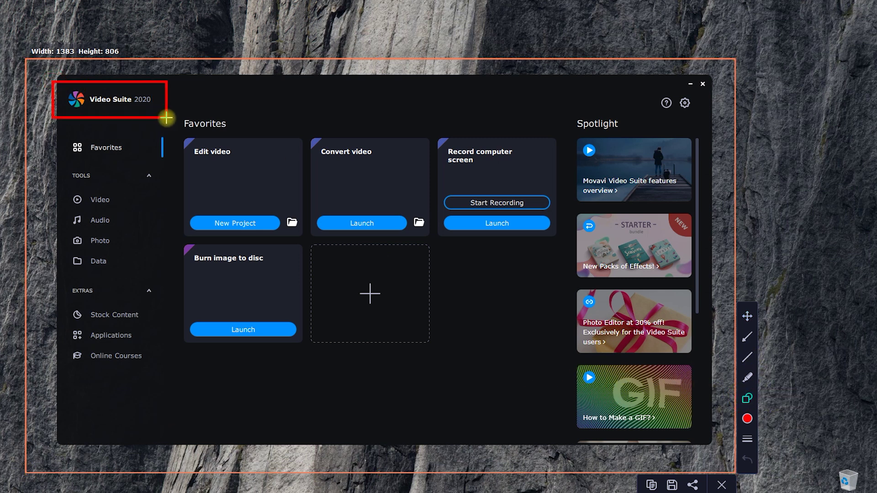
left_click(742, 340)
left_click_drag(348, 98, 176, 99)
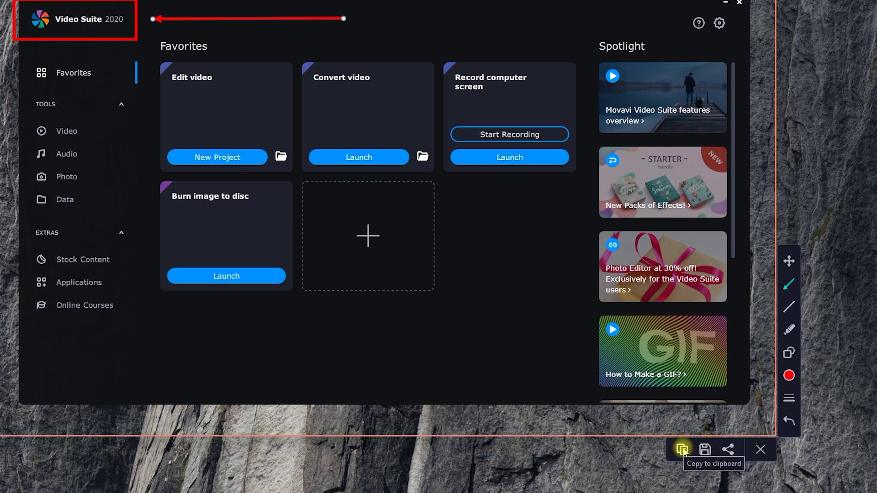
left_click(682, 449)
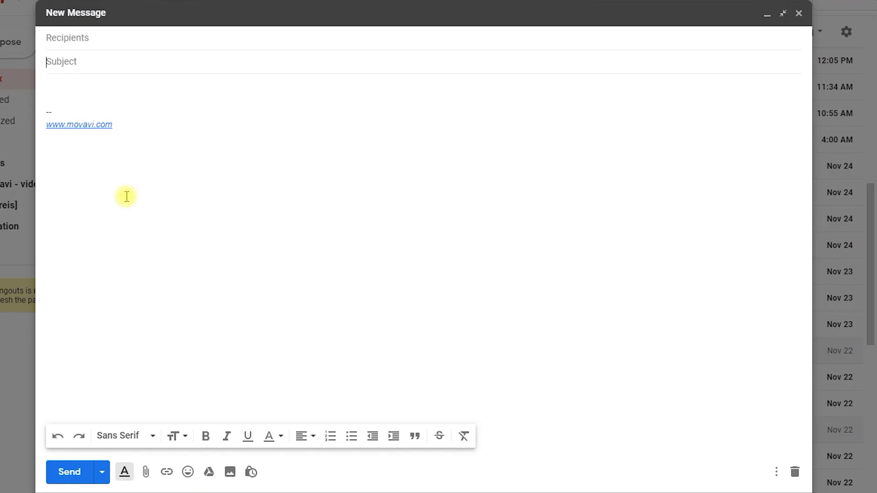
Paste the screenshot into the body and enter the subject 'check out the new suite 2020!'.
right_click(71, 93)
left_click(107, 192)
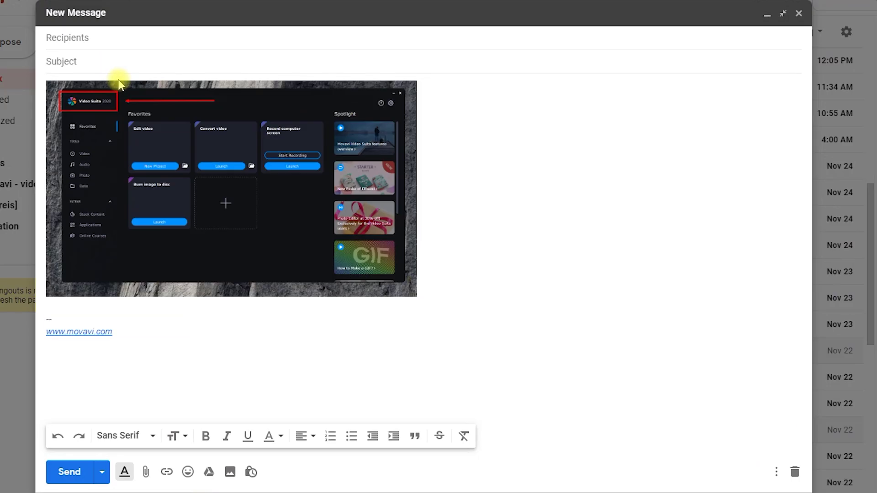
left_click(106, 60)
type("check out the new")
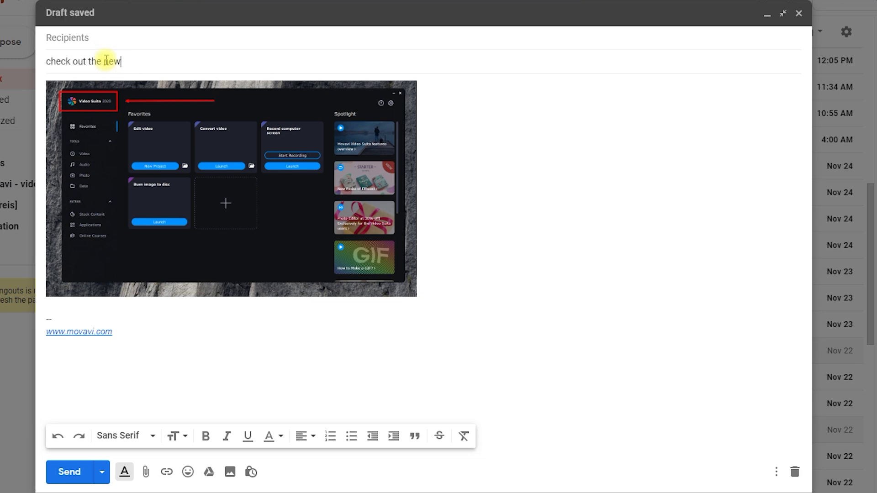
type(" suite 2020!")
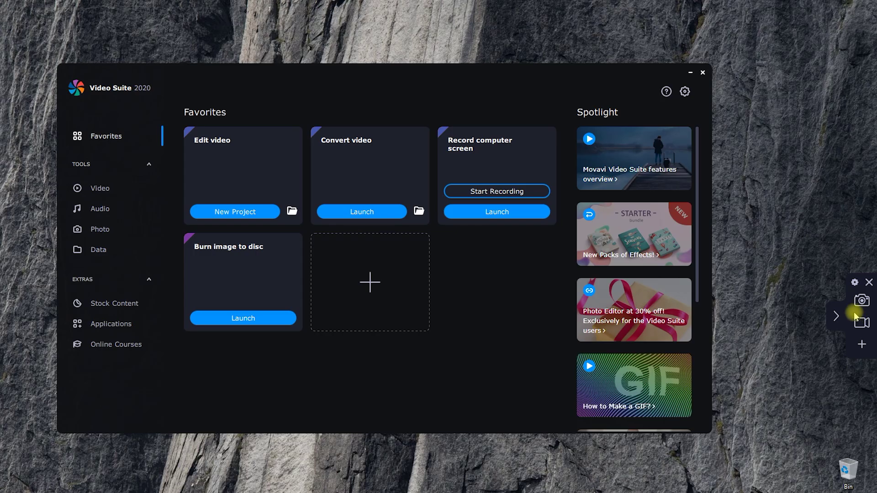
Drag out a recording area over the launcher, nudge it left, and resize it to 1478x832.
left_click(859, 323)
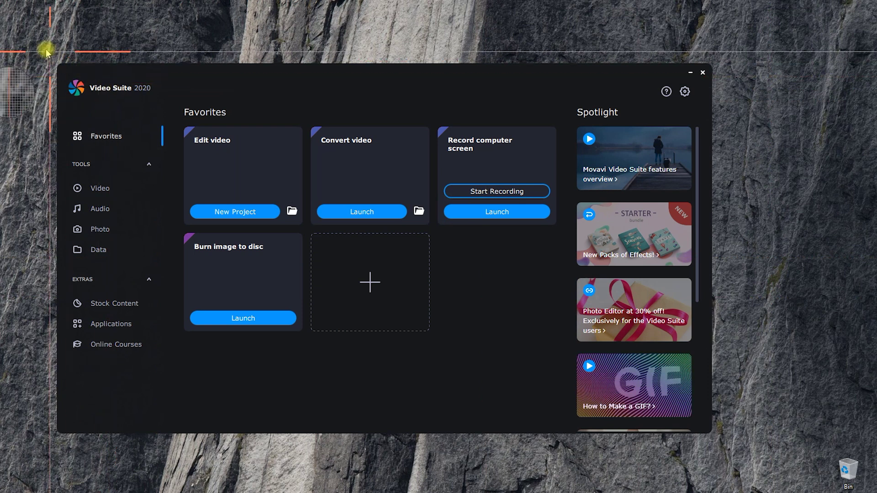
left_click_drag(7, 39, 744, 456)
left_click_drag(376, 248, 366, 247)
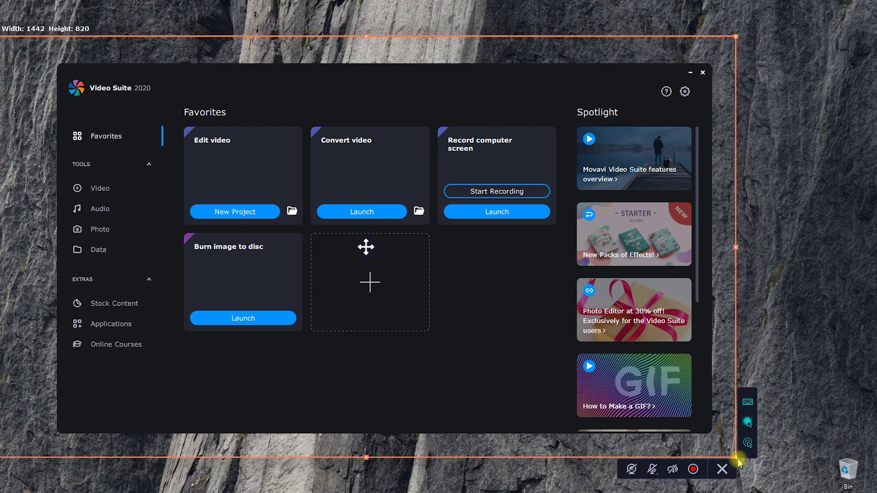
left_click_drag(734, 455, 753, 462)
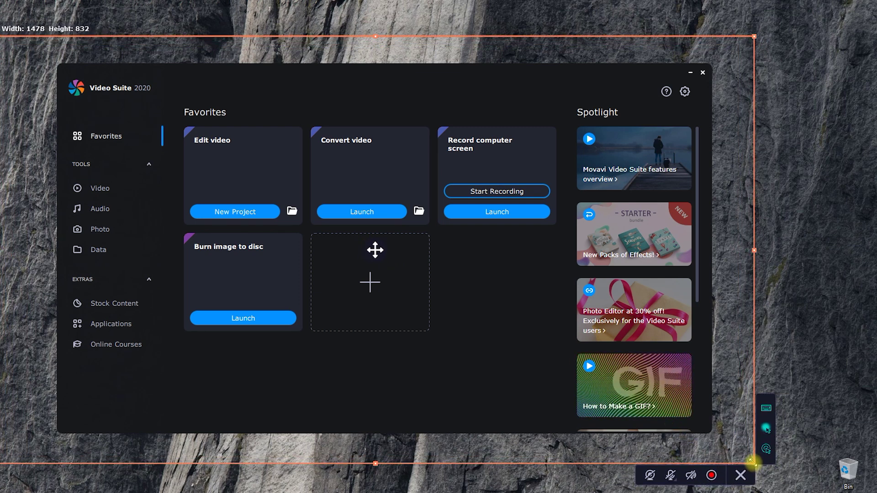
Record only keyboard shortcuts, toggle cursor highlighting, then open the Convert video file picker.
left_click(768, 410)
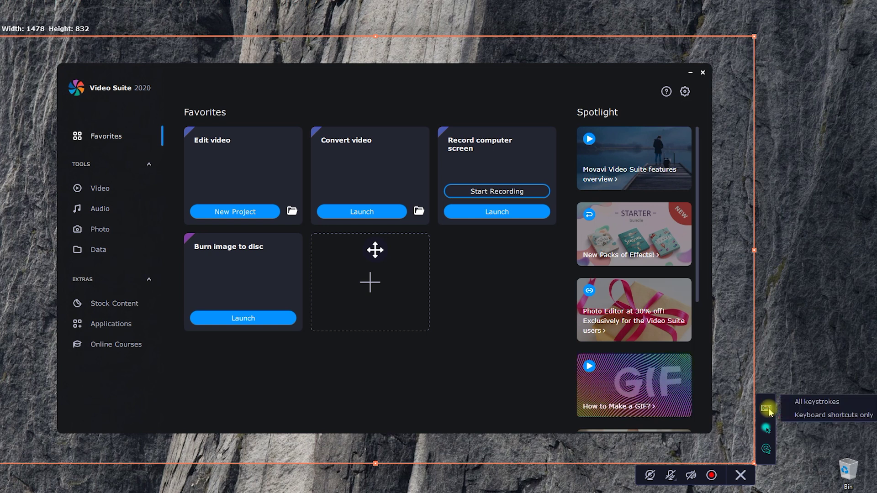
left_click(808, 414)
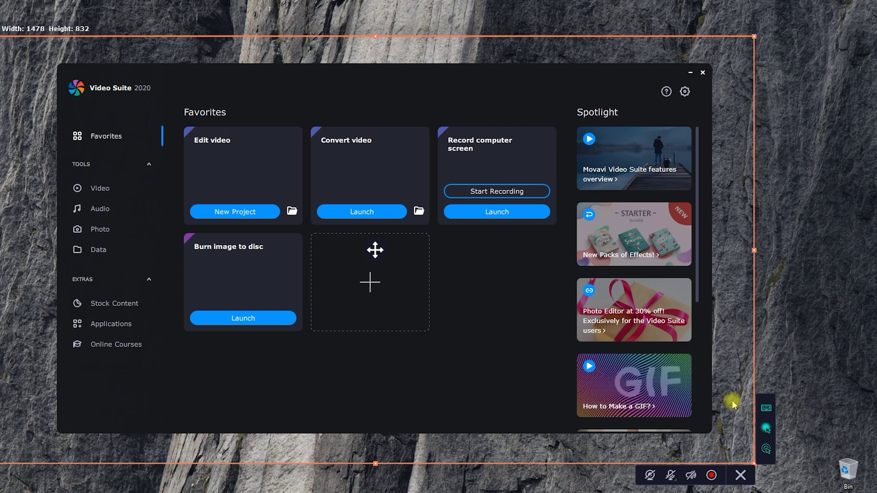
left_click(768, 431)
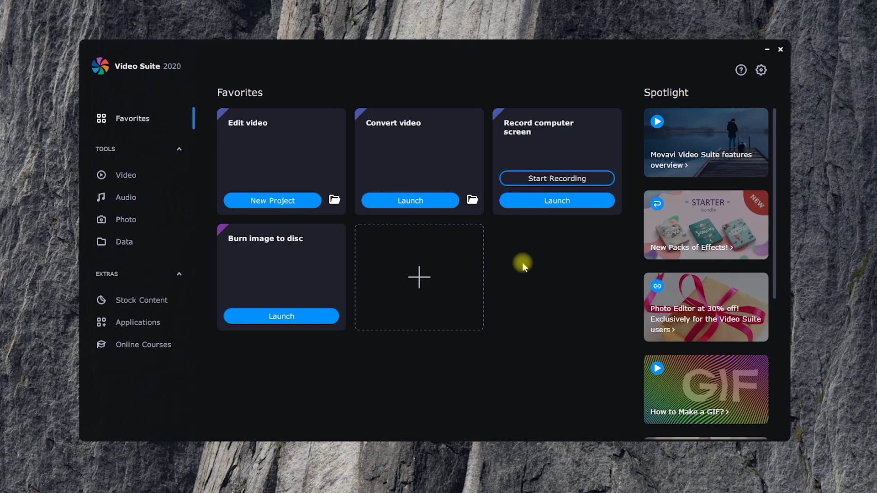
left_click(472, 201)
Load the six VO clips, page through the Video formats, and search '3g' for 3GP/3G2 presets.
left_click_drag(570, 194, 214, 110)
left_click(518, 321)
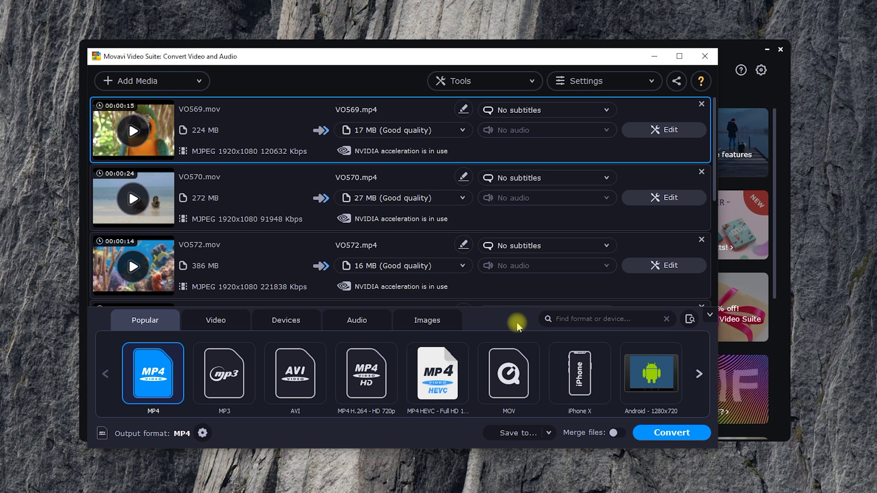
left_click(227, 316)
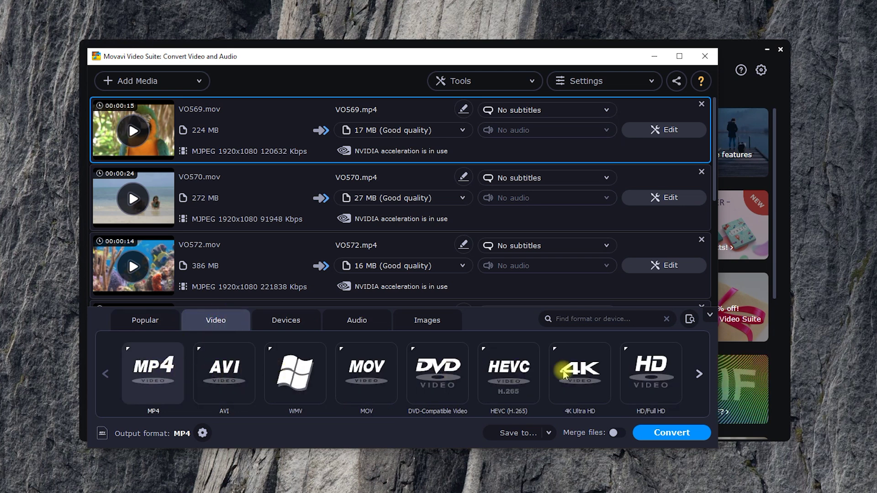
left_click(697, 375)
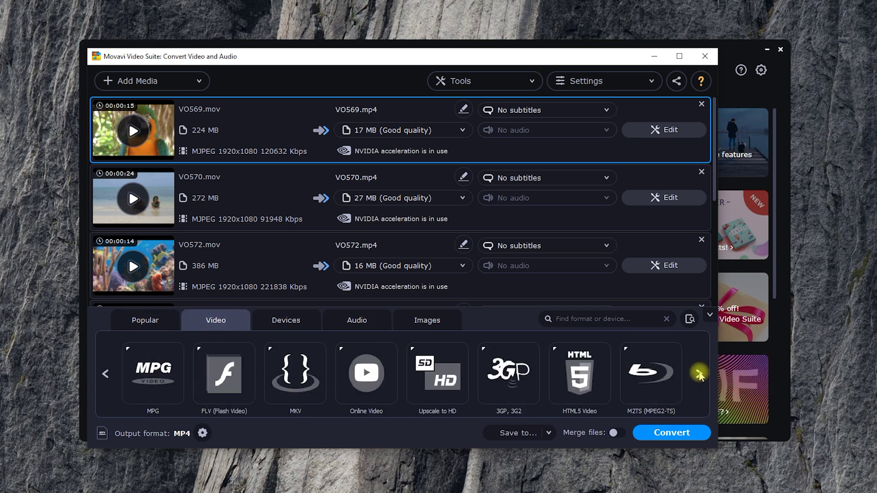
left_click(699, 373)
left_click(611, 318)
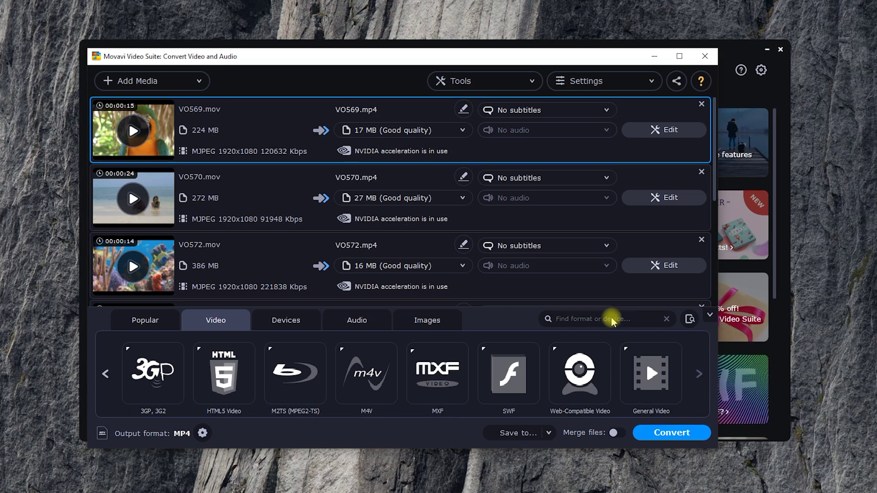
type("3g")
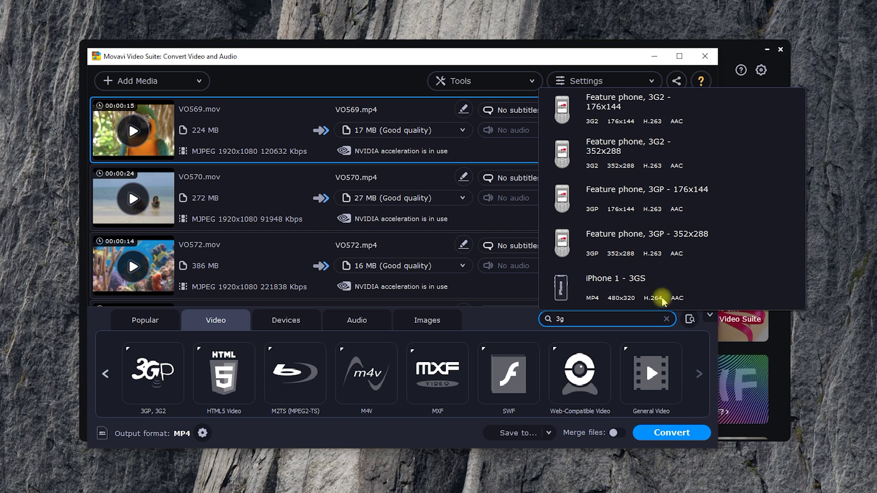
Clear the 3g search and browse the MOV, WMV and AVI video presets.
left_click(662, 317)
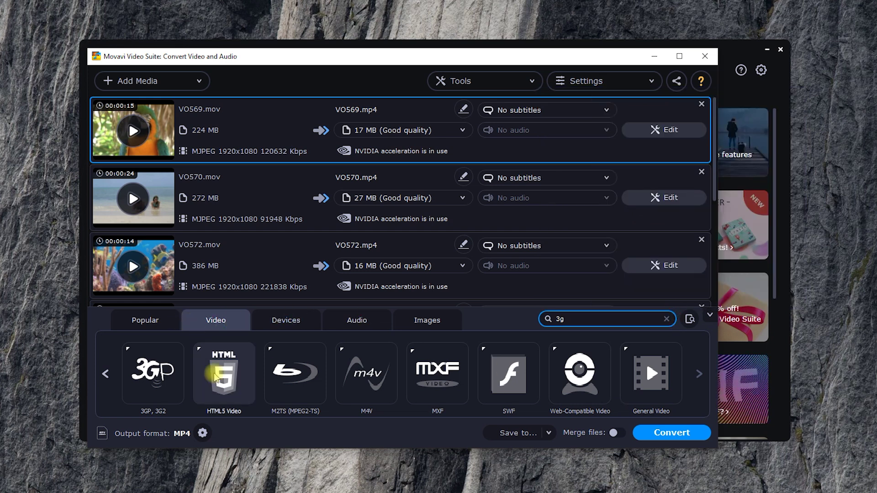
left_click(106, 374)
left_click(368, 367)
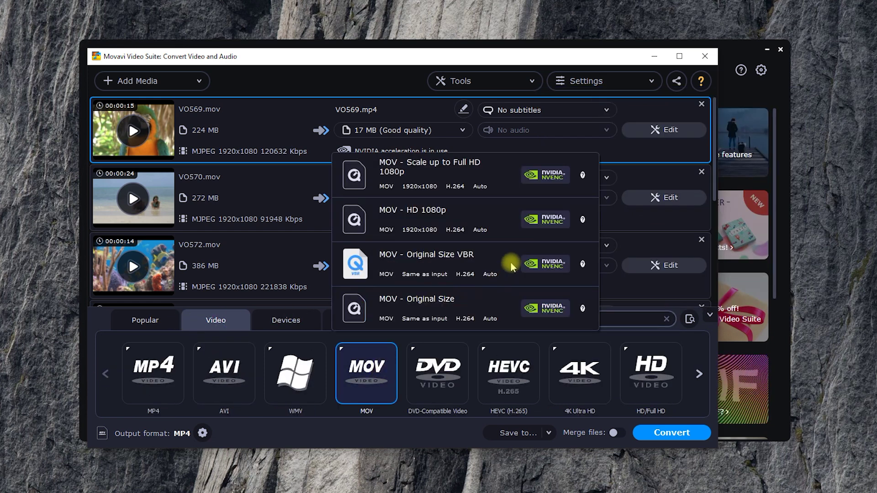
left_click(281, 383)
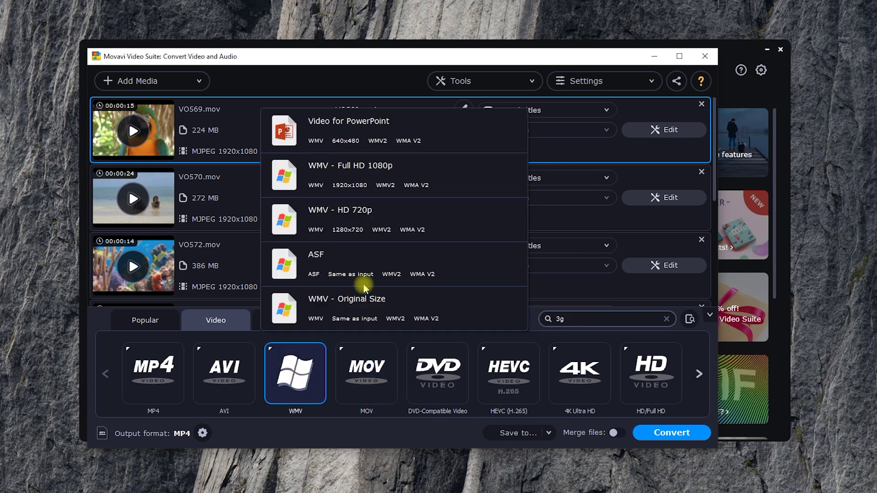
left_click(247, 364)
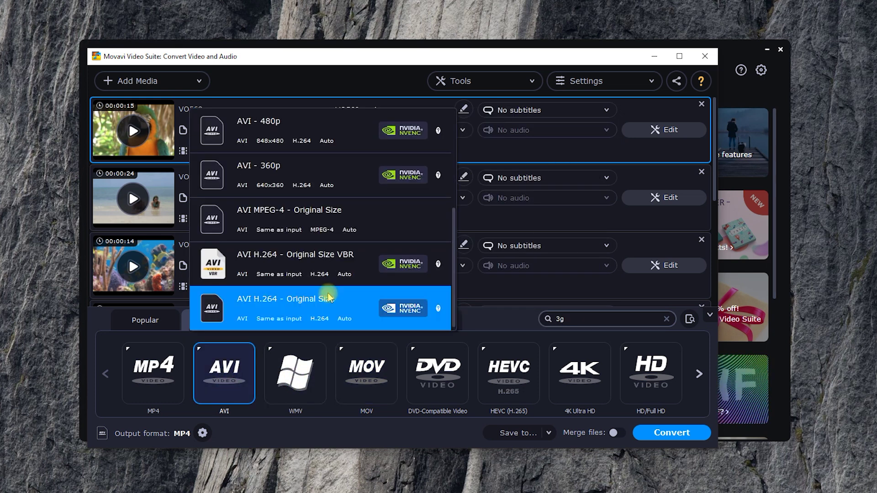
scroll(362, 294, "up", 3)
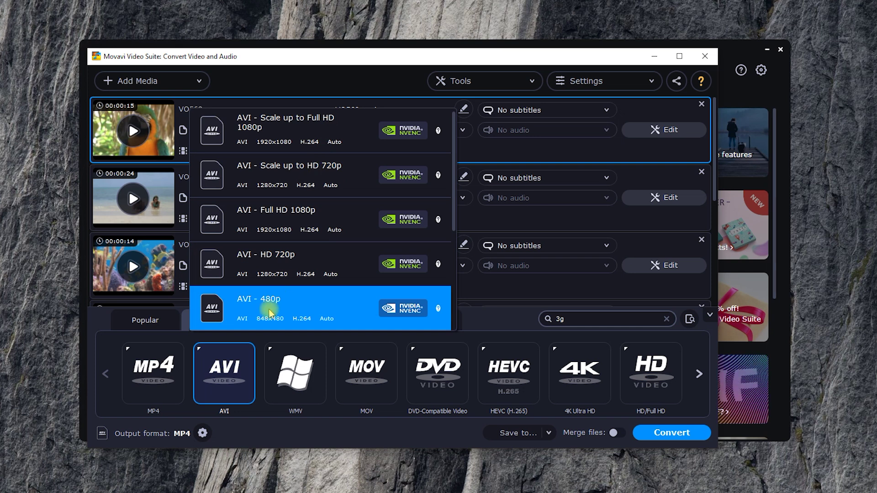
From Popular formats, try MP3 and MP4 H.264 - HD 720p, then settle on AVI.
left_click(145, 320)
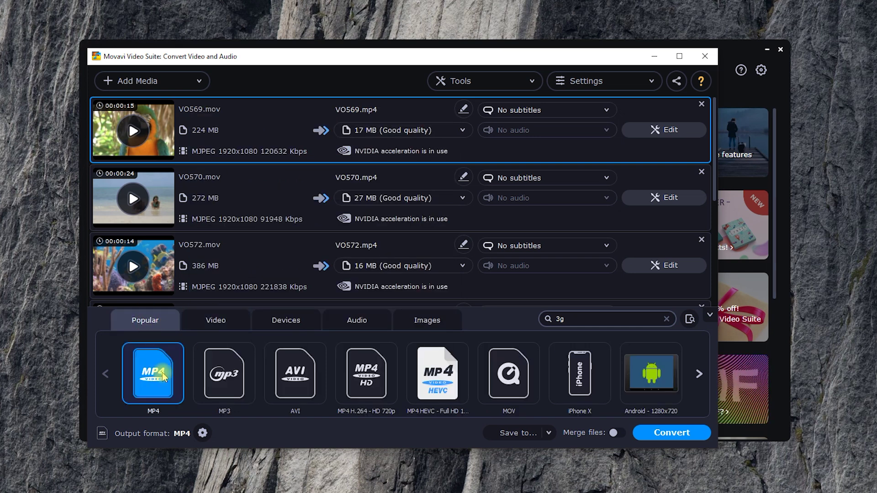
left_click(226, 376)
left_click(368, 377)
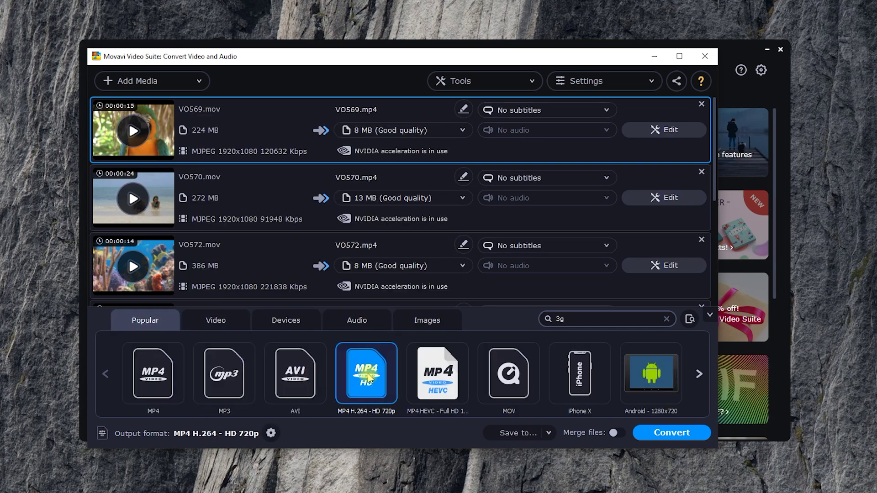
left_click(311, 367)
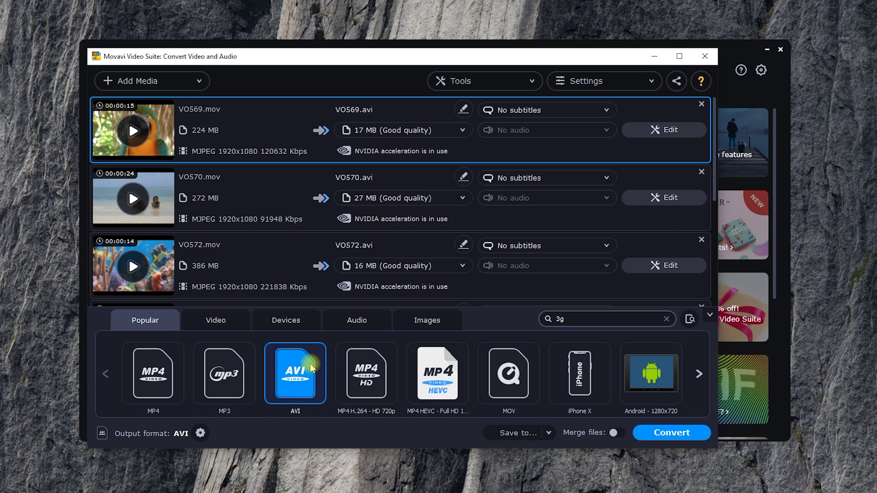
Browse the Apple and Android device preset lists.
left_click(306, 320)
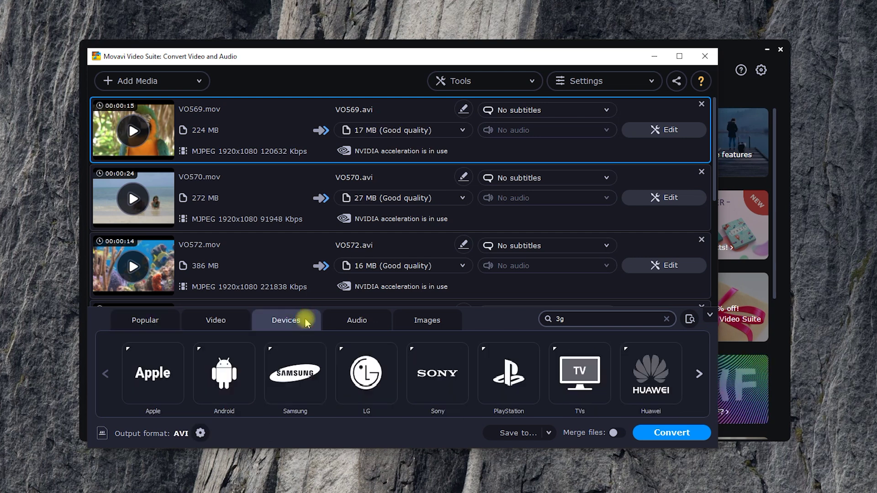
left_click(153, 373)
scroll(371, 303, "up", 10)
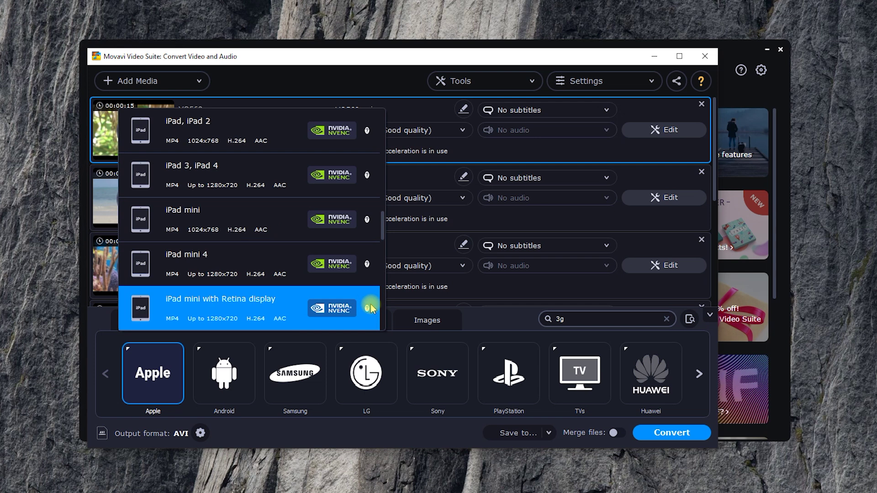
scroll(257, 211, "down", 8)
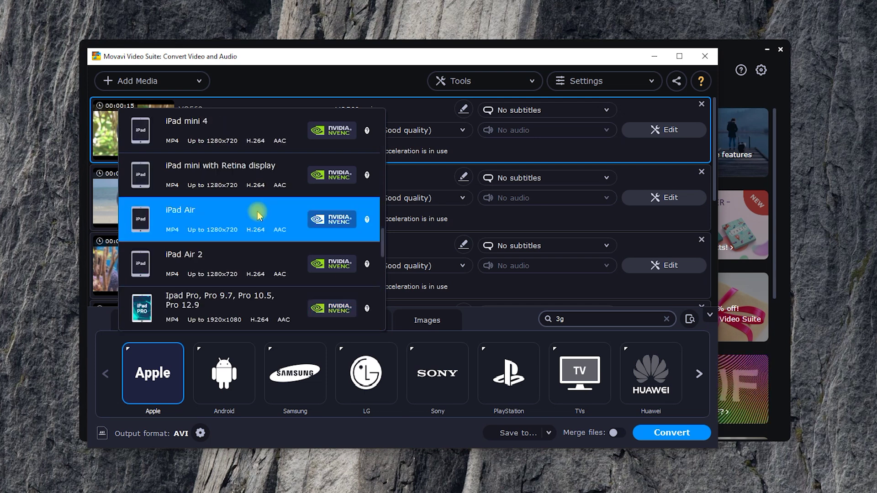
left_click(222, 369)
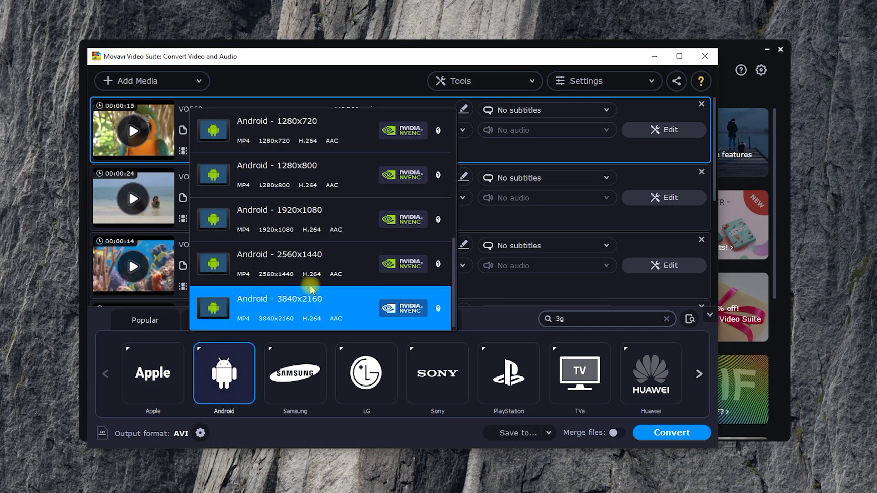
scroll(339, 268, "up", 5)
Browse the LG and Samsung device models, such as Galaxy Note 3 and Note 4.
left_click(370, 368)
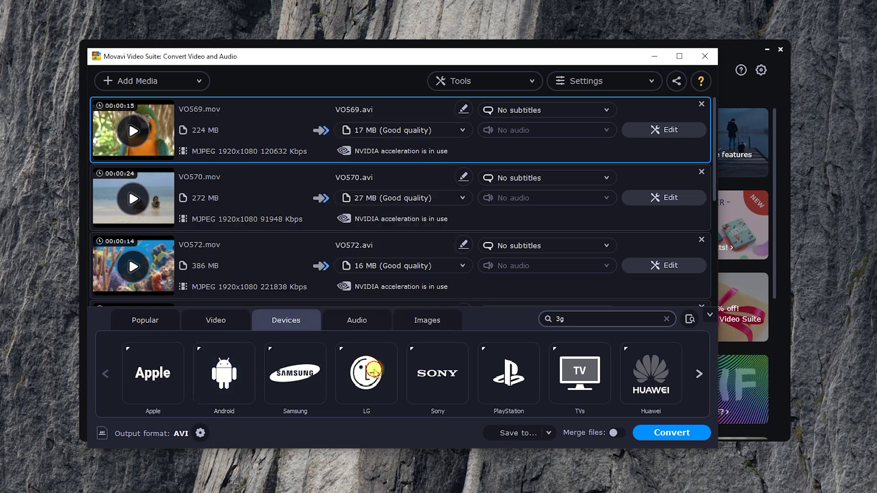
scroll(447, 269, "up", 5)
scroll(446, 273, "up", 1)
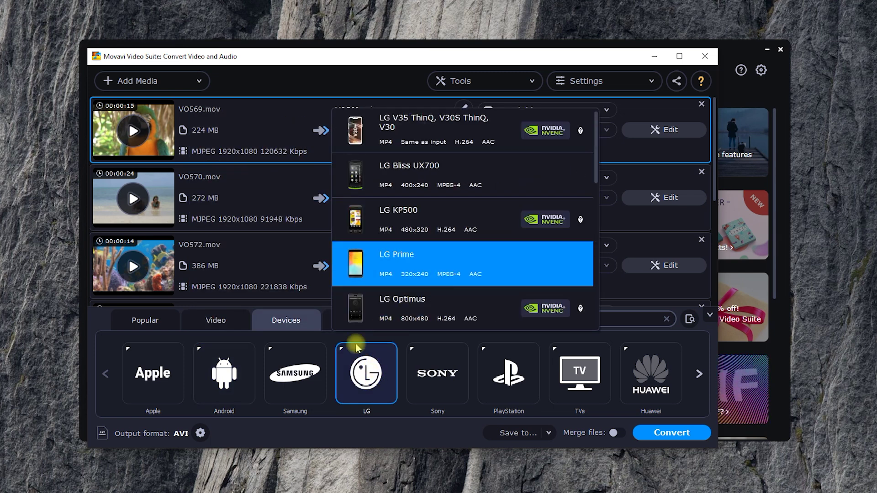
left_click(316, 360)
scroll(417, 259, "up", 12)
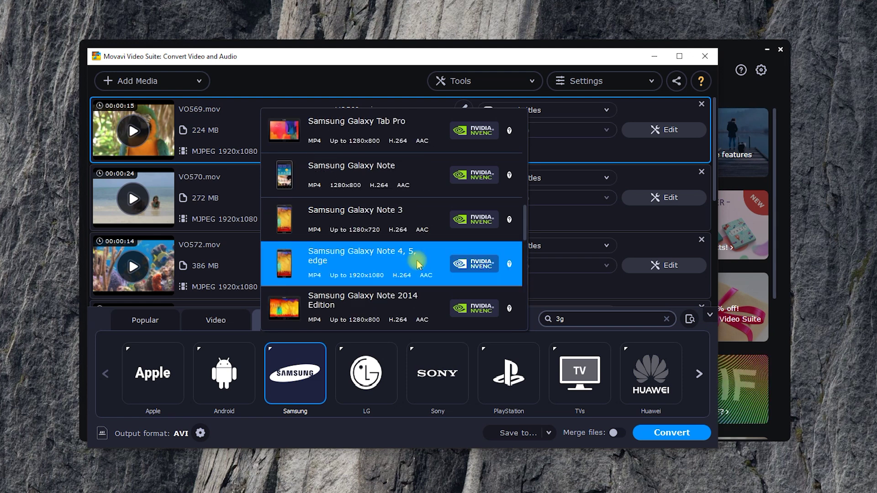
left_click(306, 351)
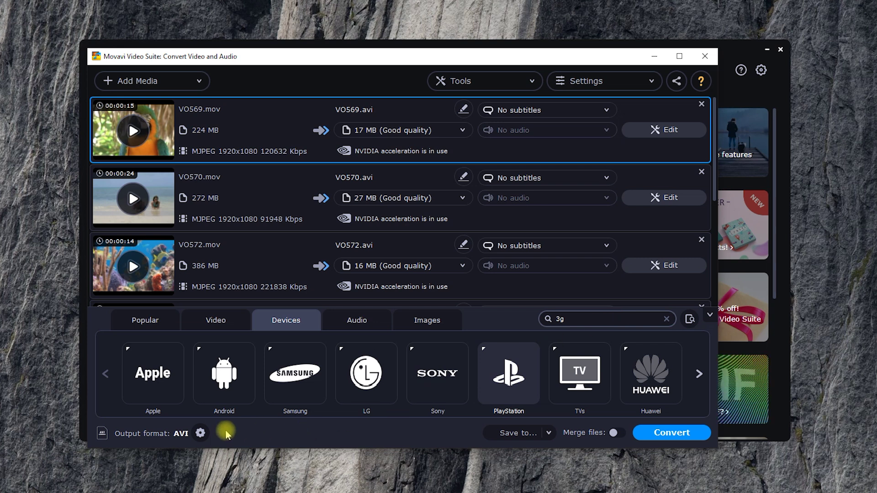
left_click(200, 433)
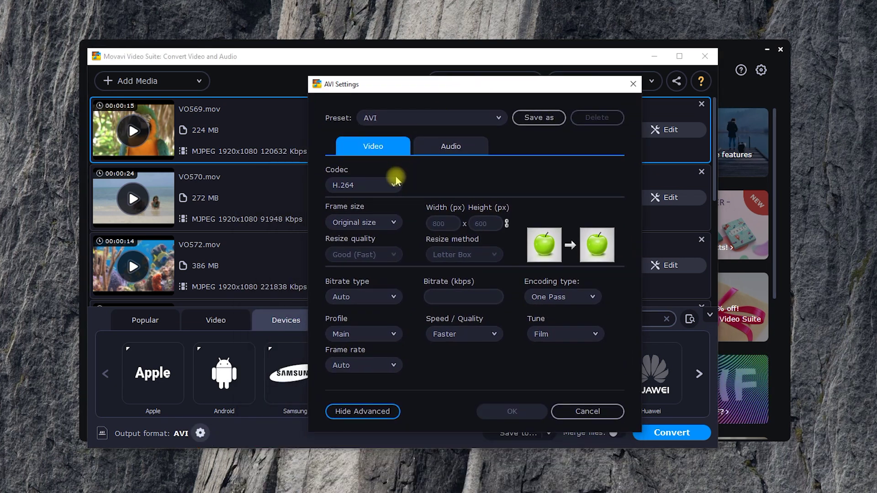
left_click(396, 181)
left_click(397, 190)
left_click(396, 222)
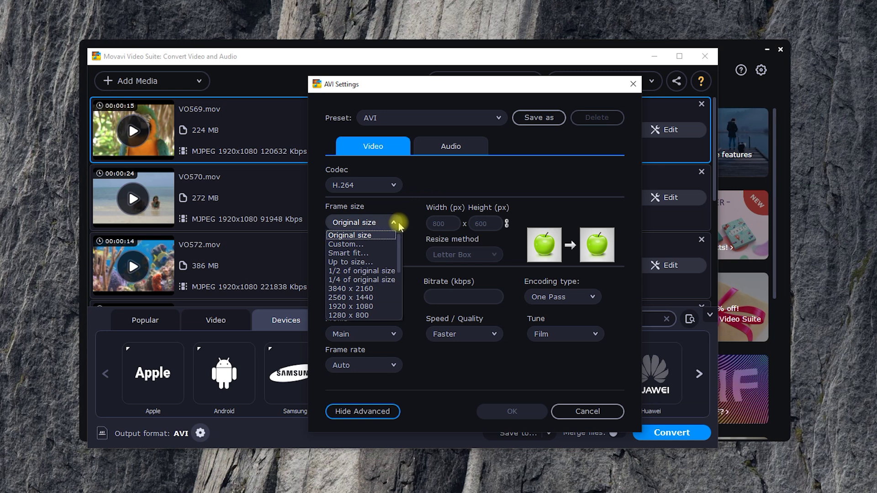
left_click(415, 252)
left_click(390, 296)
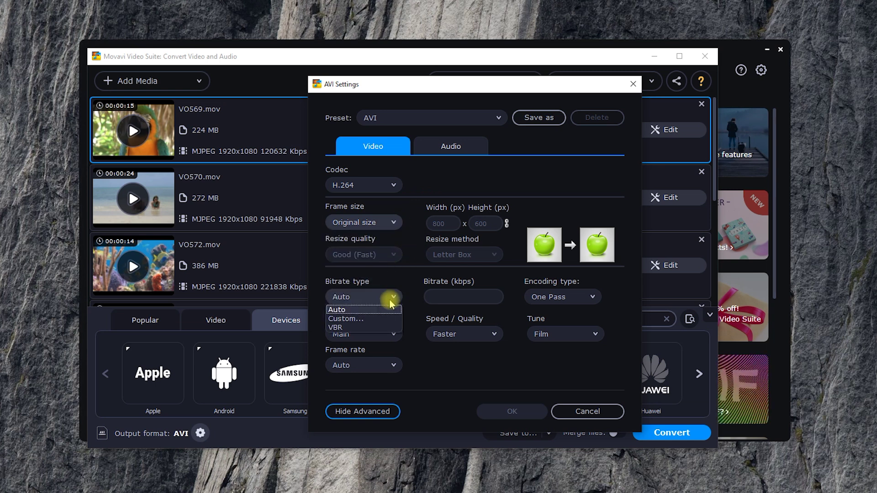
left_click(414, 281)
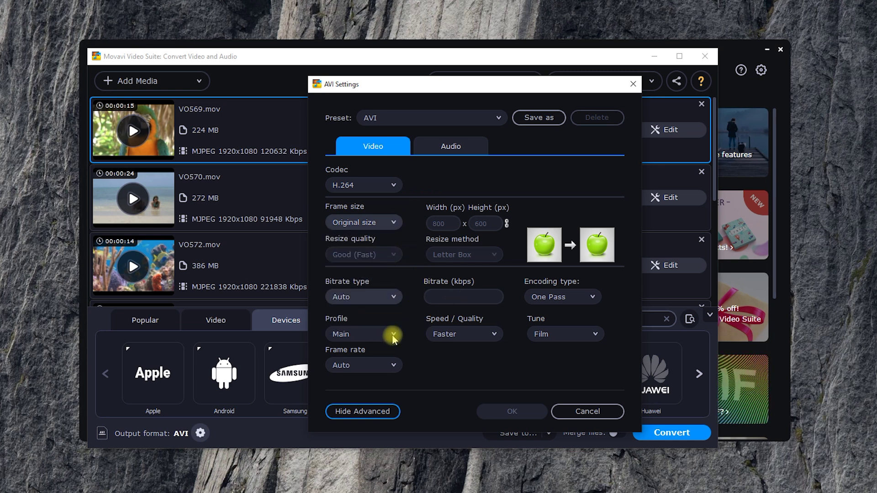
left_click(394, 364)
left_click(419, 363)
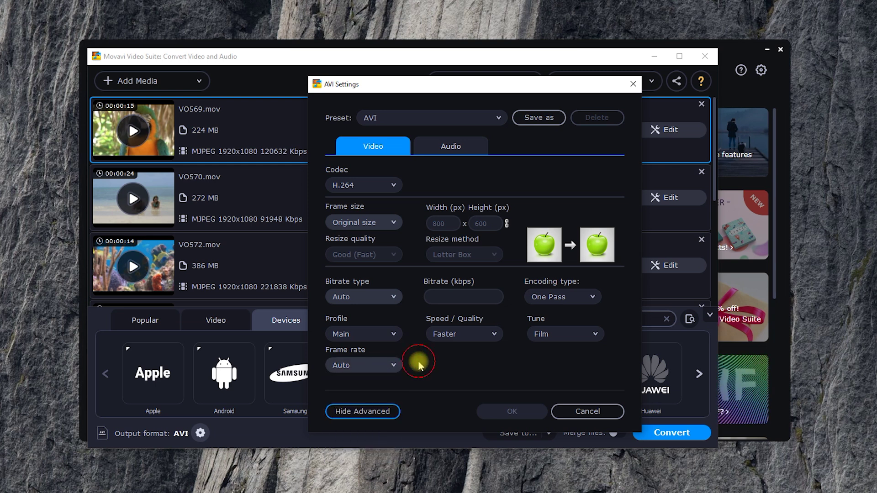
left_click(587, 411)
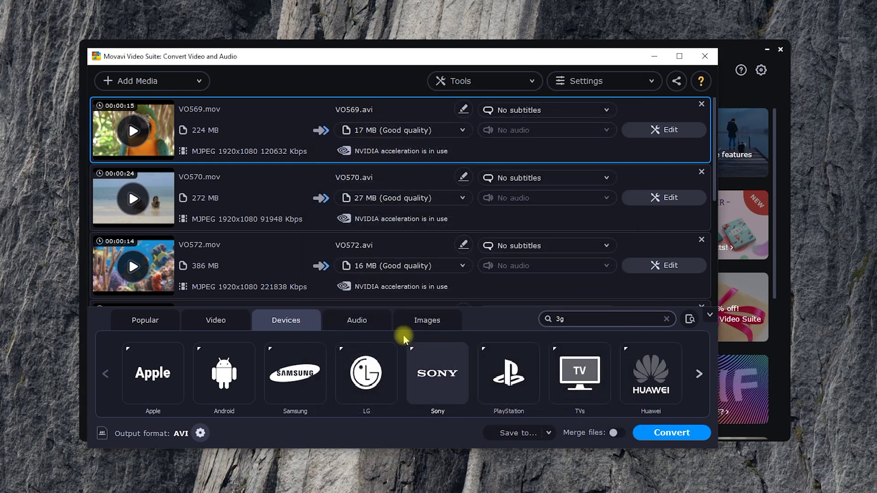
left_click(514, 87)
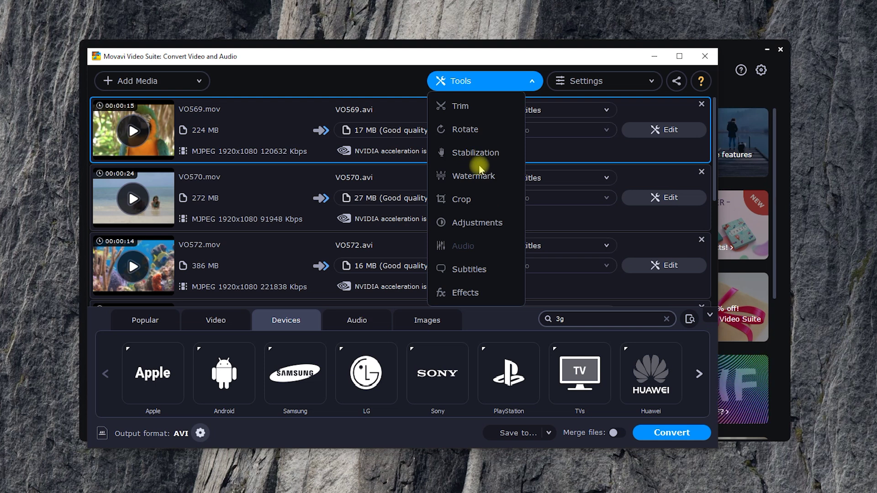
left_click(527, 72)
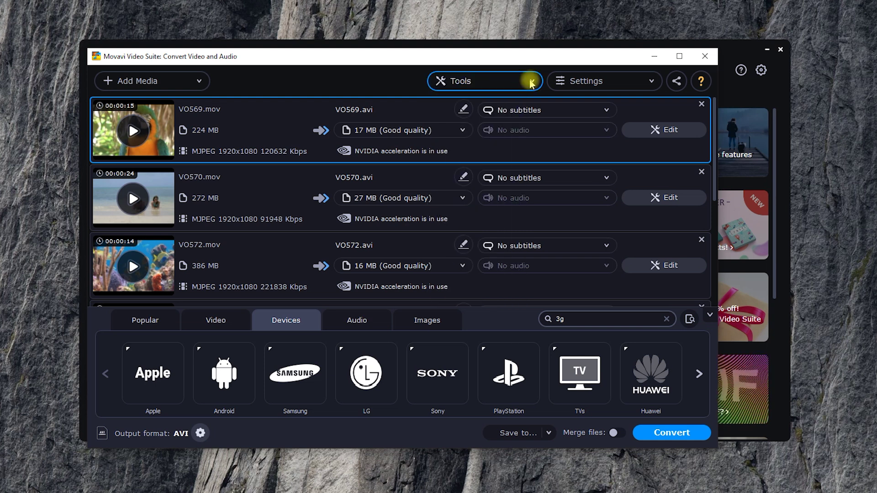
Set the first video's target size to about 8 MB at Medium quality, 4.10 Mb/s bitrate.
left_click(462, 130)
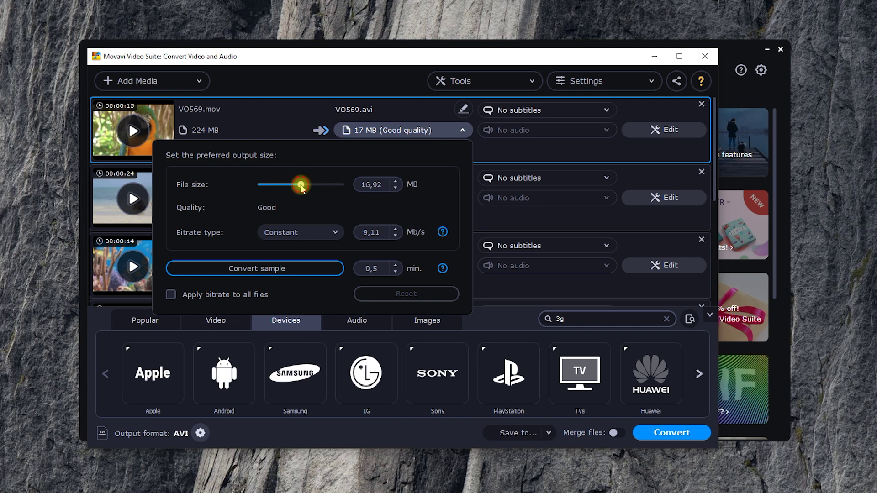
mouse_move(301, 188)
left_mouse_down()
mouse_move(291, 187)
mouse_move(315, 189)
mouse_move(287, 189)
left_mouse_up()
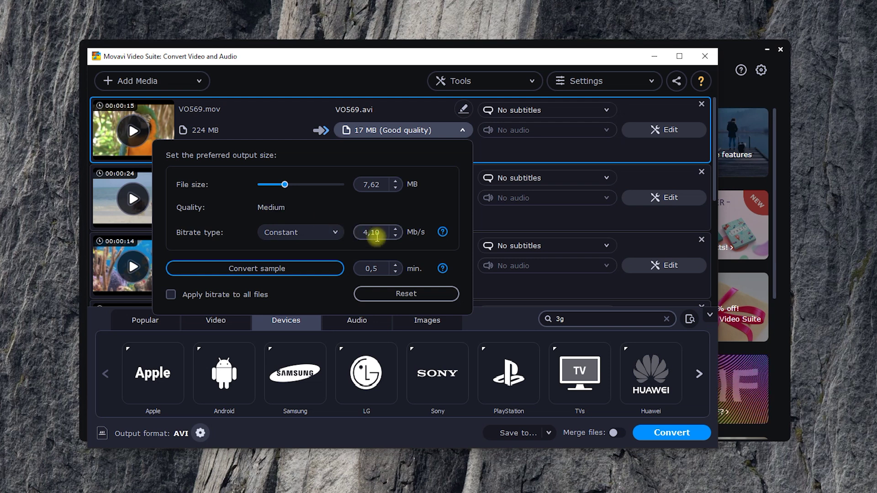
left_click(394, 236)
left_click(396, 228)
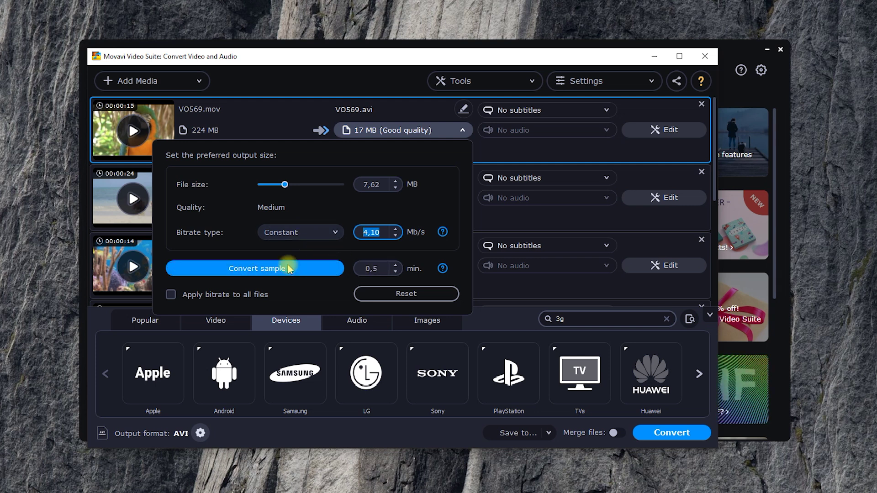
Convert a short test sample with these size settings and close the size panel.
left_click(316, 272)
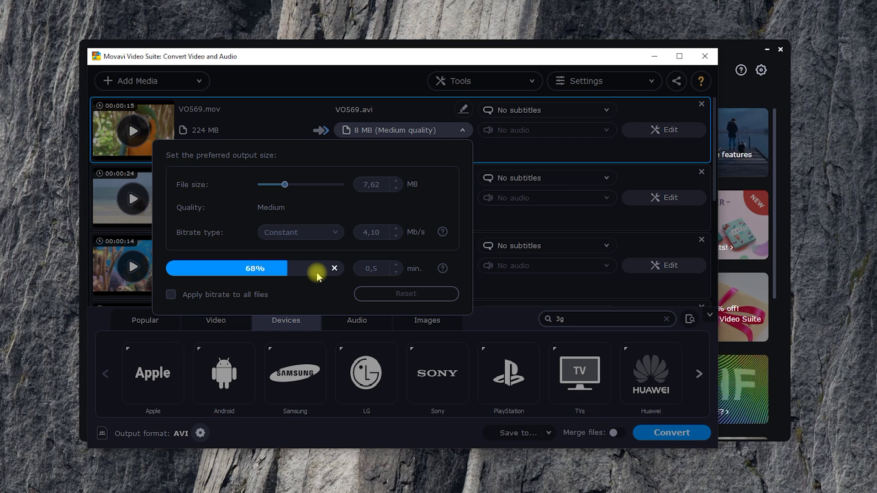
left_click(491, 150)
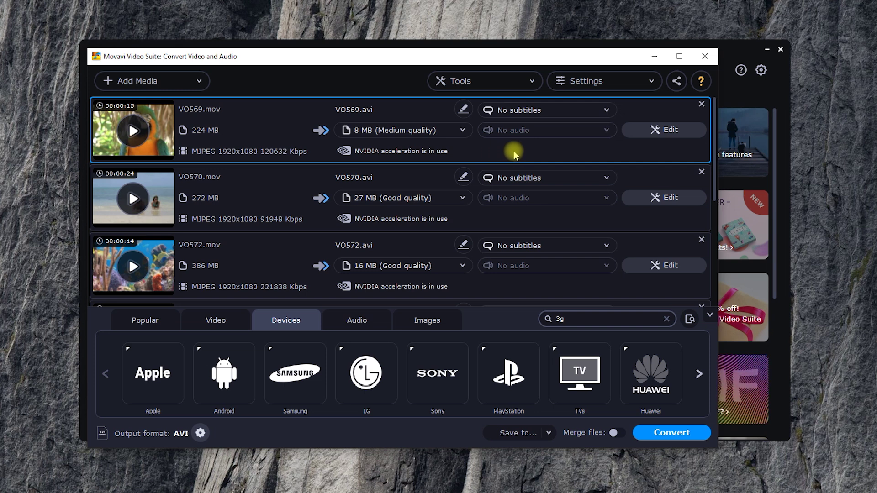
left_click(603, 111)
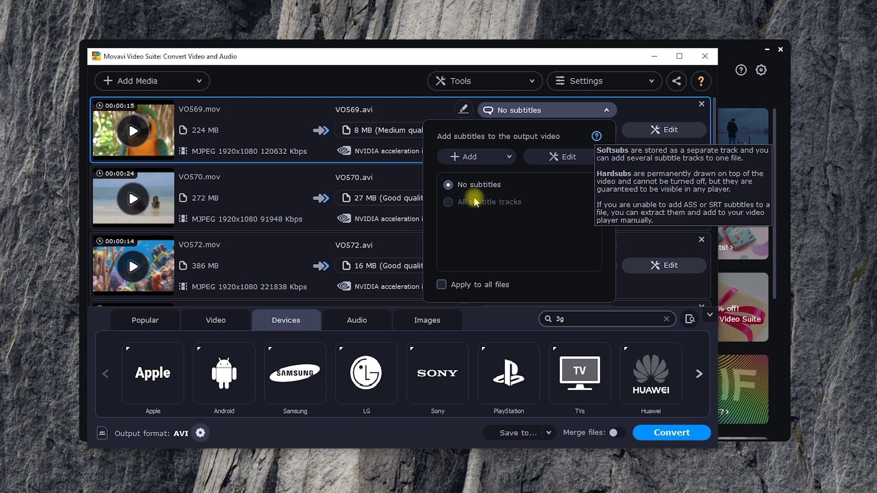
Check the online subtitle search, then open the subtitle editor for VO569.mov.
left_click(506, 159)
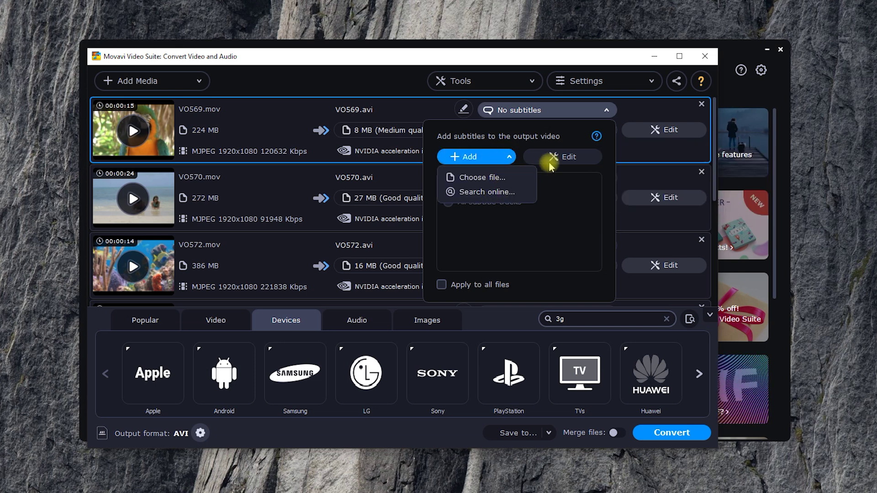
left_click(500, 193)
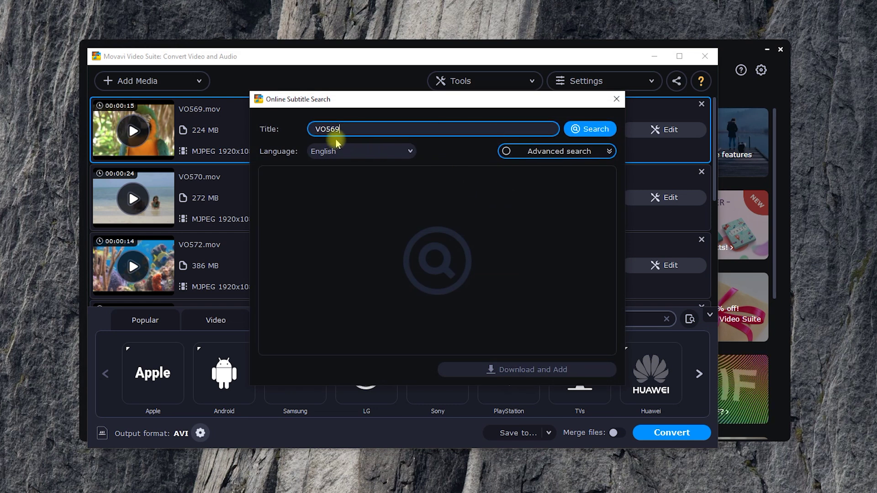
left_click(610, 103)
left_click(596, 113)
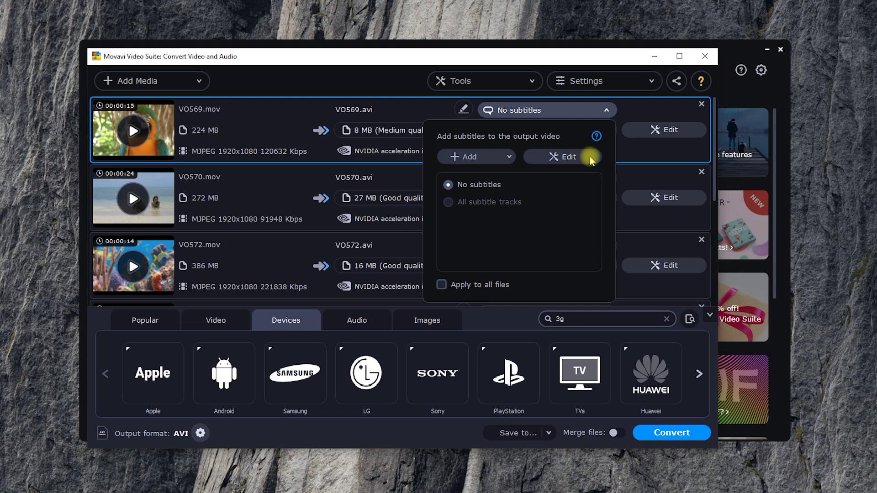
left_click(590, 158)
left_click(688, 138)
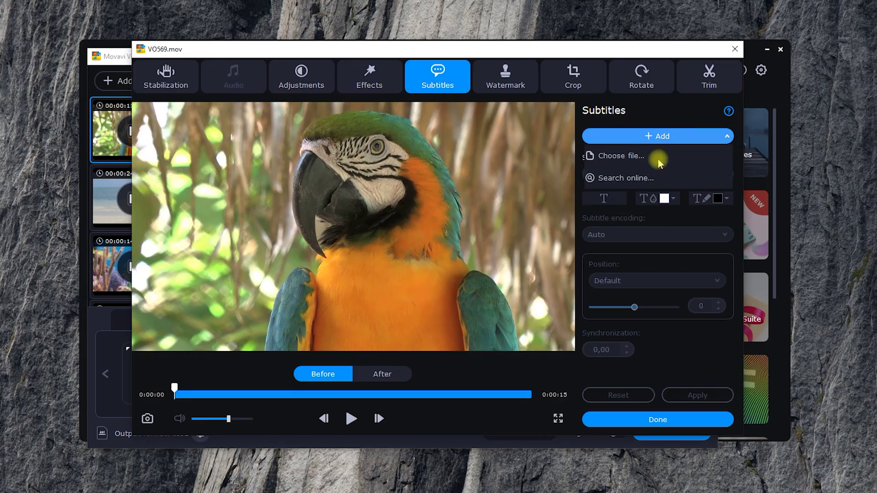
left_click(706, 141)
left_click(603, 180)
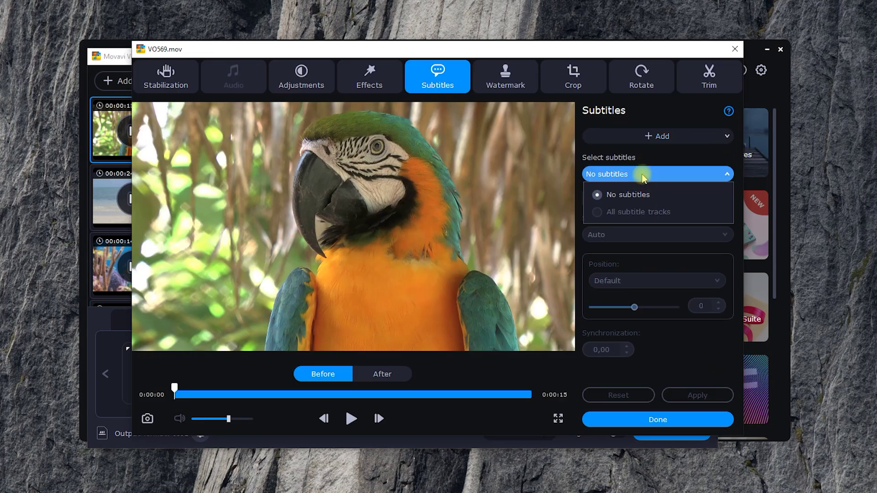
left_click(640, 195)
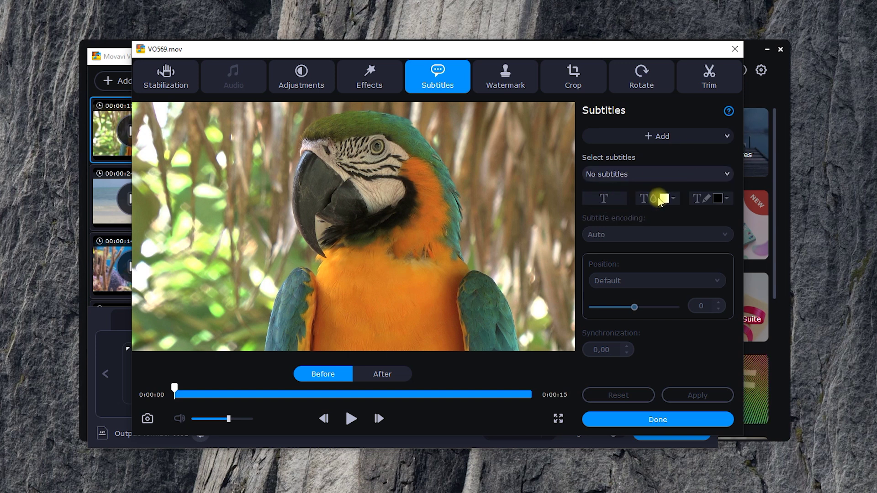